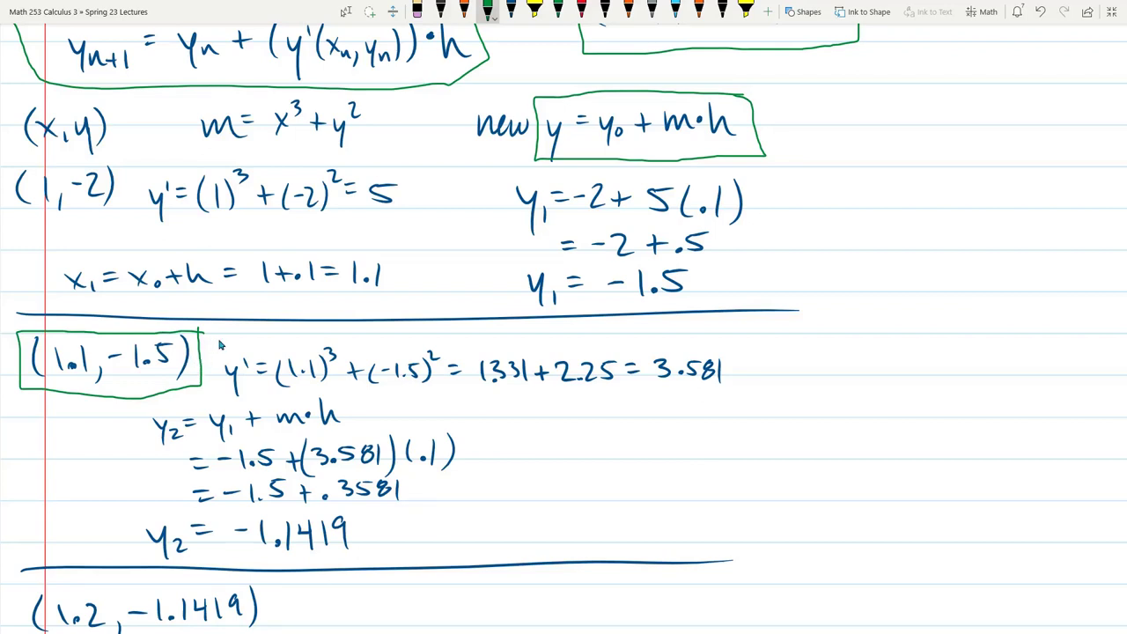
Temporarily mark y', the value 3.581 and the formula y₂ = y₁ + m·h in green, undoing each mark
mouse_move(250, 347)
left_mouse_down()
mouse_move(216, 384)
mouse_move(261, 368)
mouse_move(247, 350)
left_mouse_up()
mouse_move(729, 348)
left_mouse_down()
mouse_move(669, 349)
mouse_move(647, 371)
mouse_move(686, 392)
mouse_move(731, 388)
mouse_move(730, 355)
left_mouse_up()
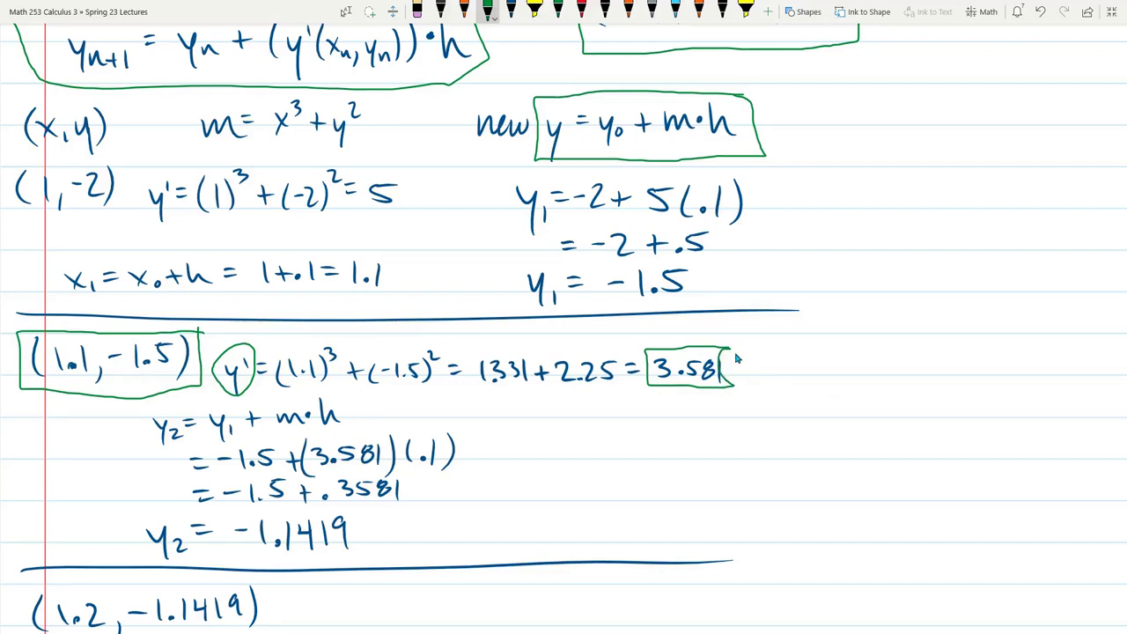
key("ctrl+z")
key("ctrl+z")
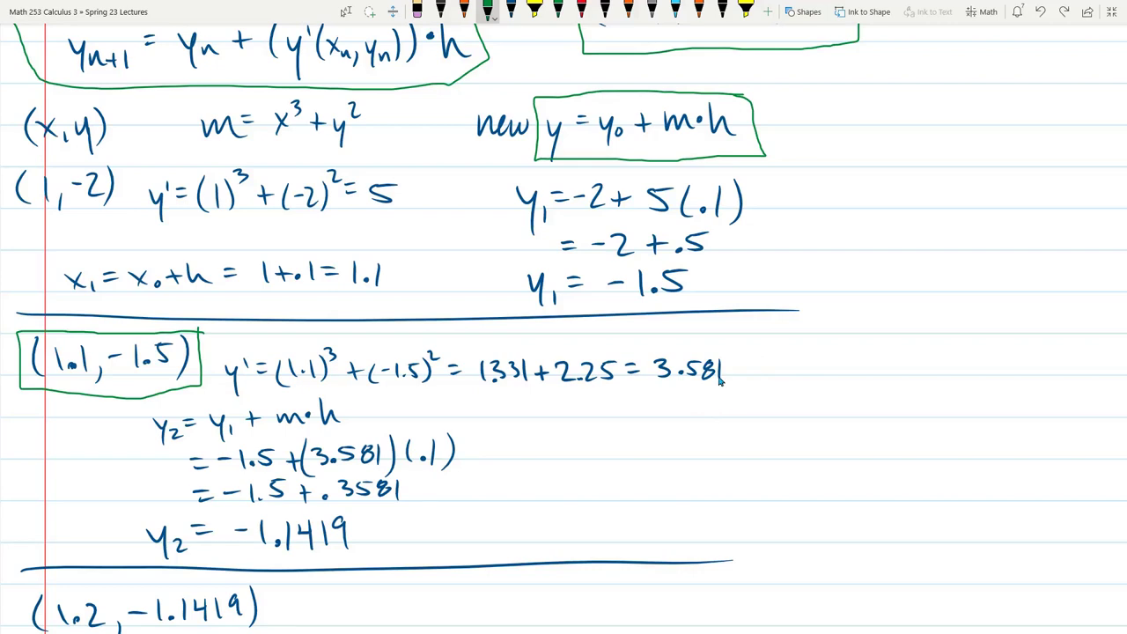
mouse_move(356, 396)
left_mouse_down()
mouse_move(126, 412)
mouse_move(184, 447)
mouse_move(352, 433)
mouse_move(349, 394)
left_mouse_up()
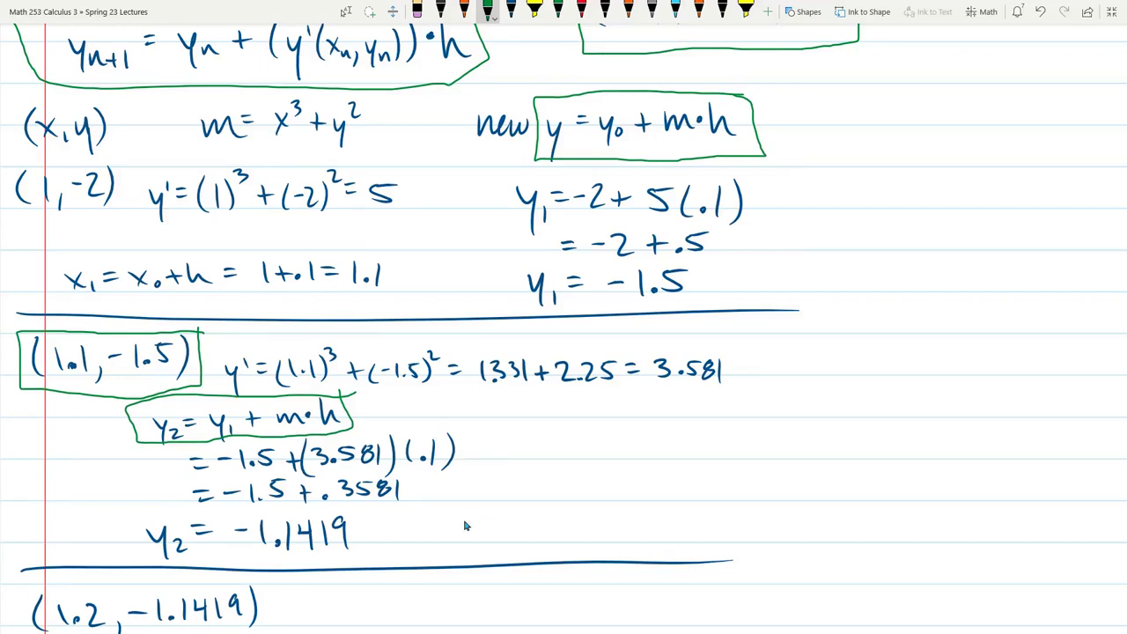
key("ctrl+z")
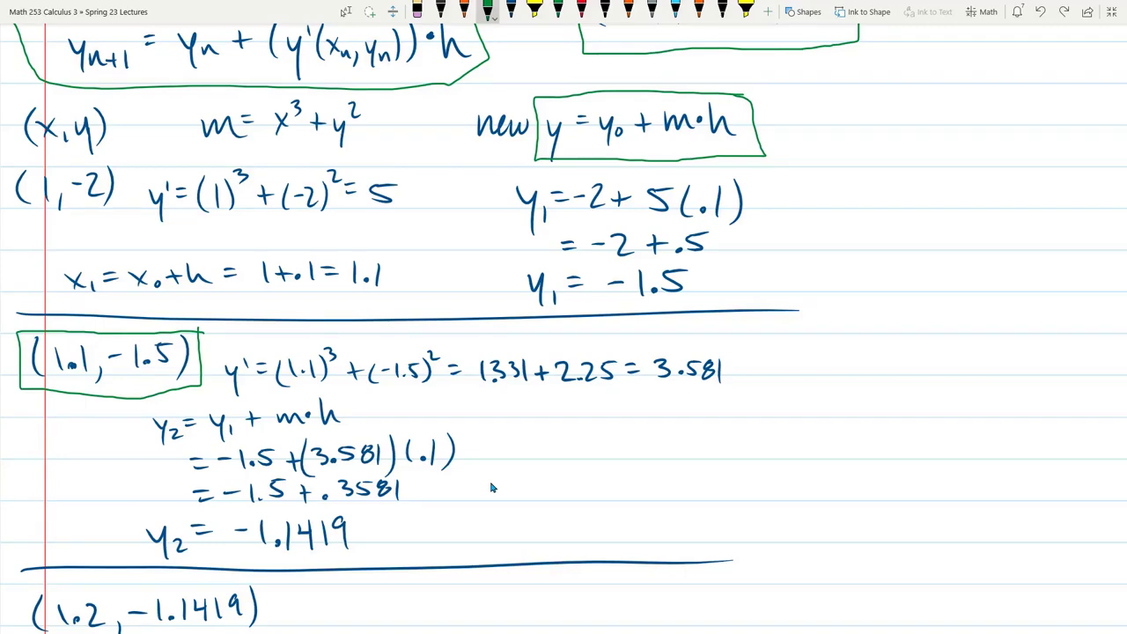
Temporarily box the interval start 1 and circle h = .1 in the Checkpoint 4.9 problem, undoing both marks
scroll(491, 487, "up", 5)
scroll(499, 367, "down", 1)
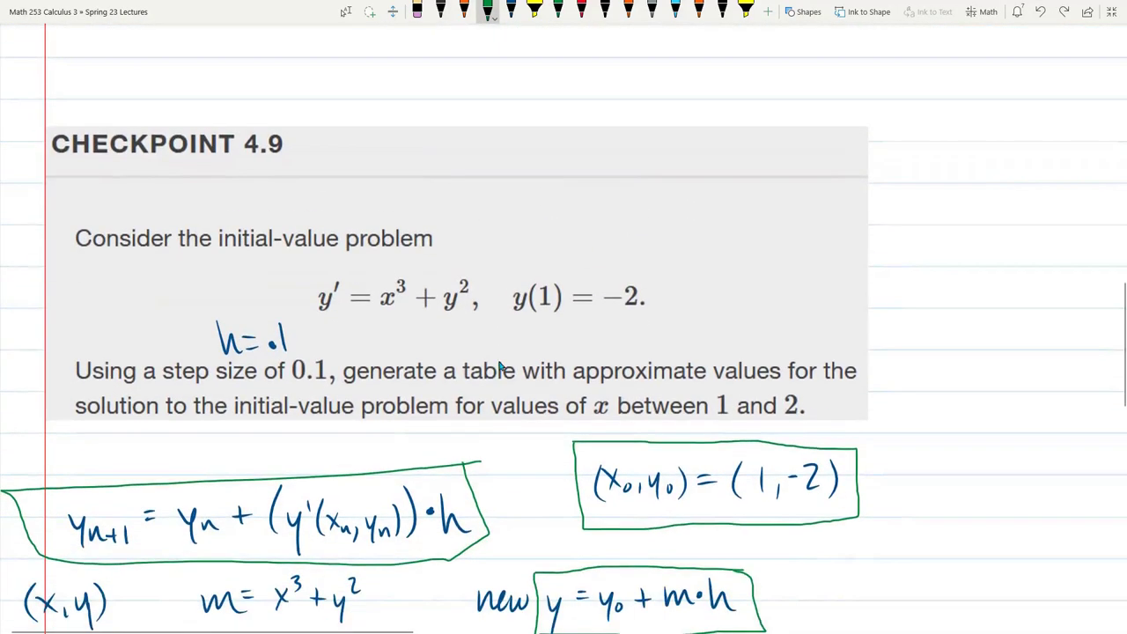
mouse_move(731, 388)
left_mouse_down()
mouse_move(707, 390)
mouse_move(713, 421)
mouse_move(740, 407)
mouse_move(728, 388)
left_mouse_up()
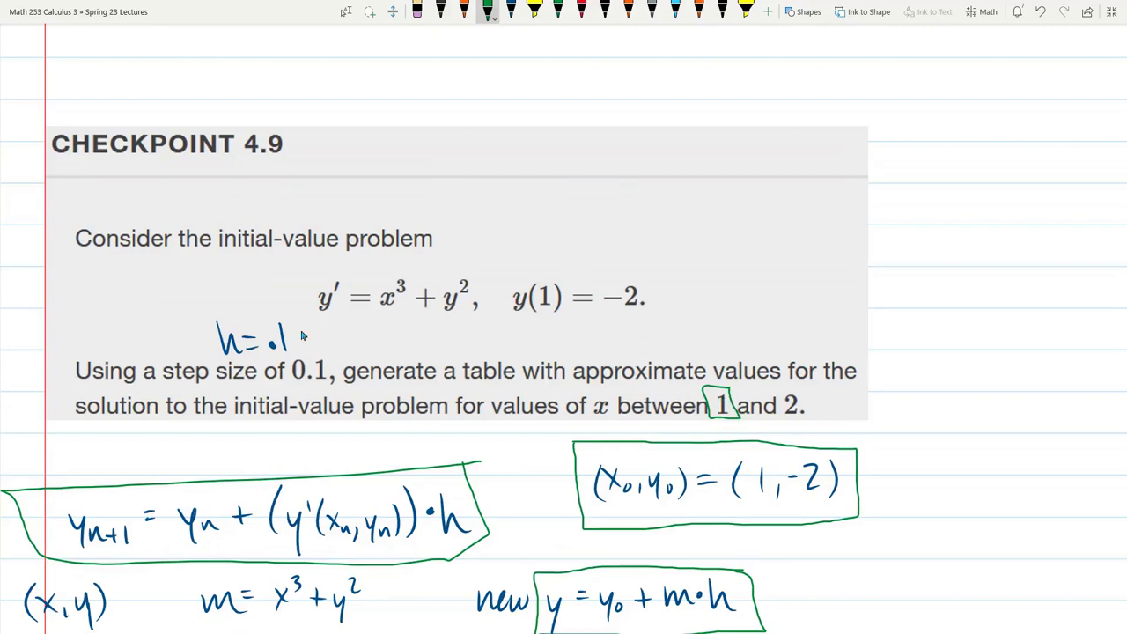
mouse_move(324, 323)
left_mouse_down()
mouse_move(162, 345)
mouse_move(262, 293)
left_mouse_up()
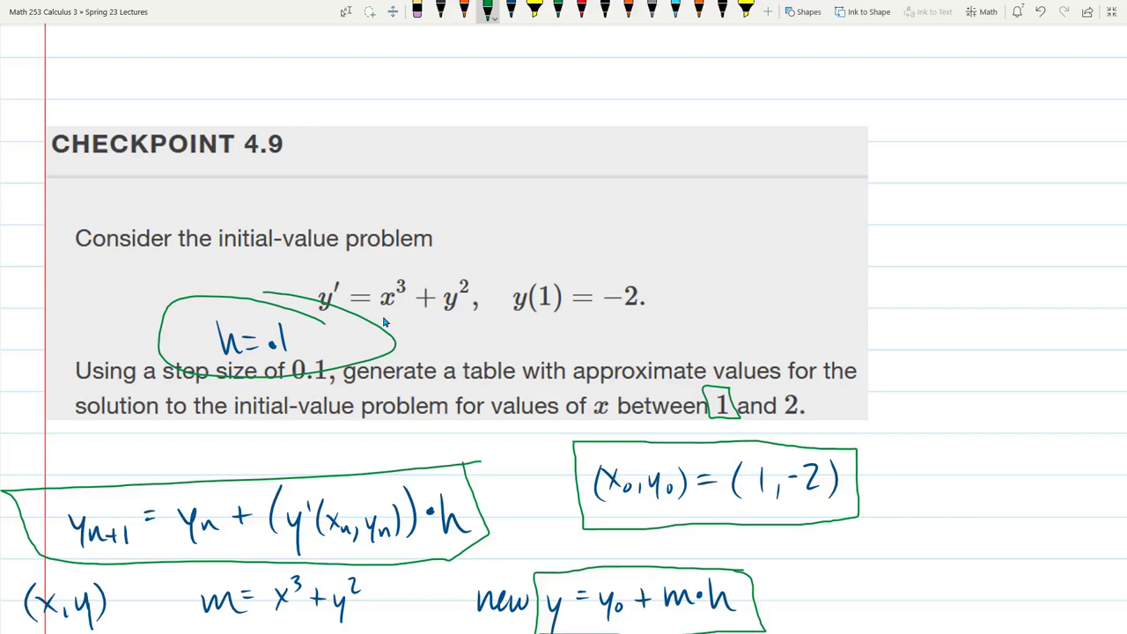
key("ctrl+z")
key("ctrl+z")
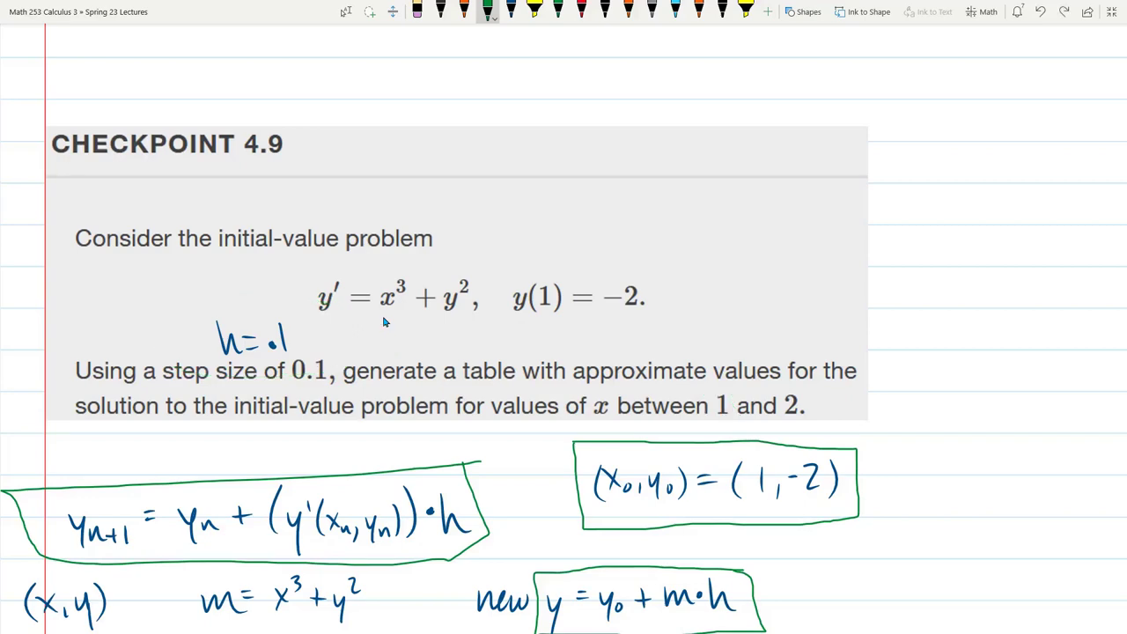
Switch to the Euler's Method workbook in Excel and review the x, y and m column headings
scroll(391, 321, "down", 10)
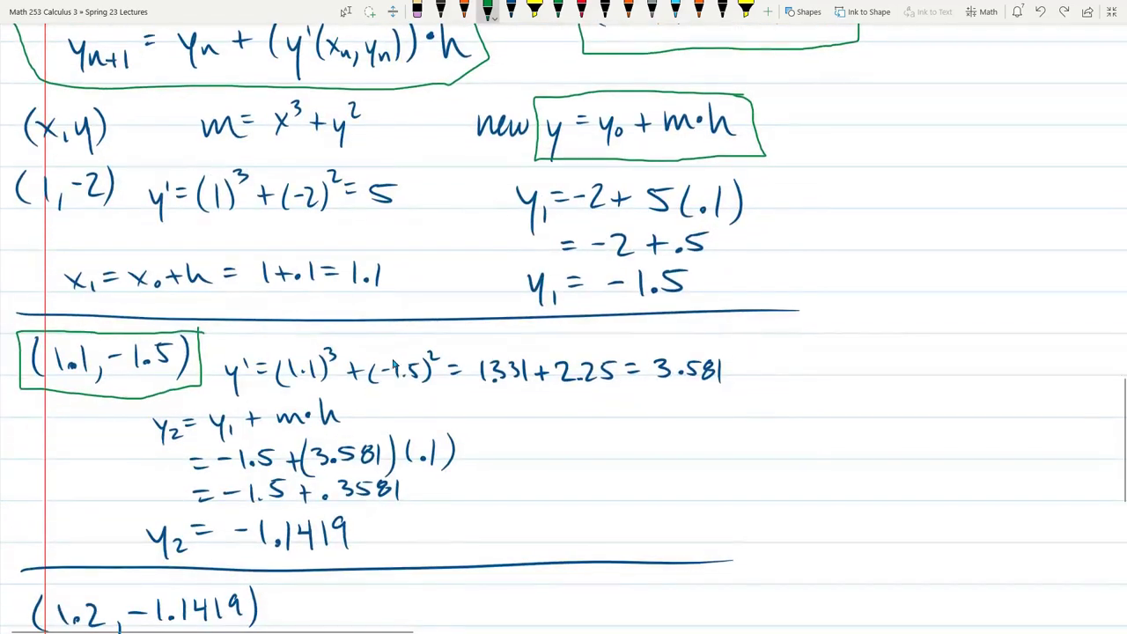
scroll(408, 371, "down", 2)
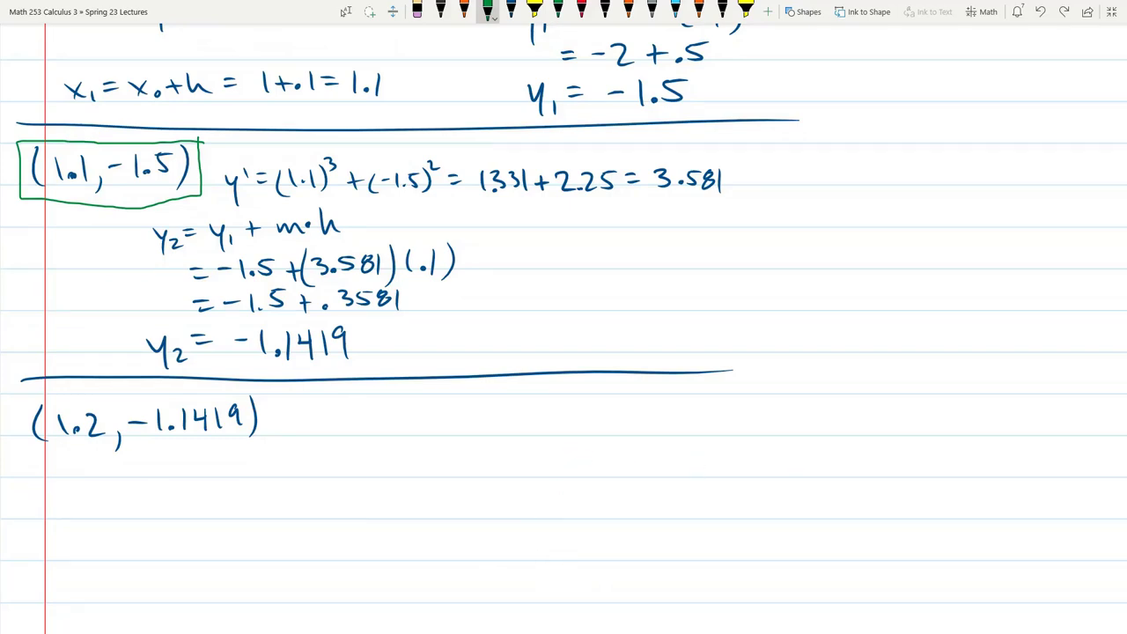
key("alt+Tab")
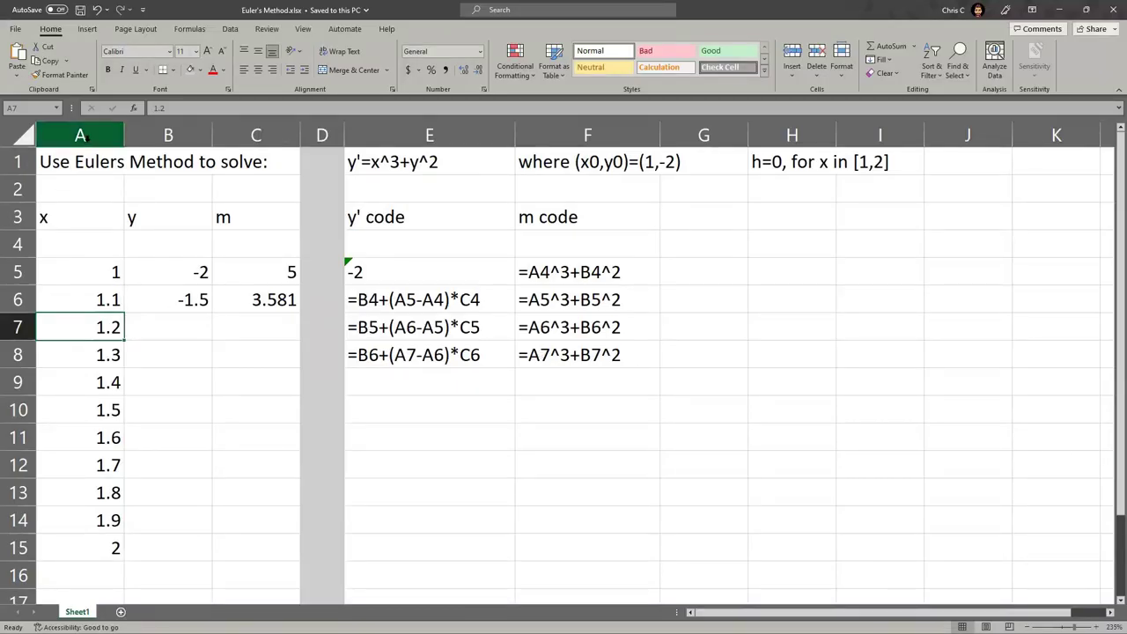
left_click(77, 217)
left_click(143, 218)
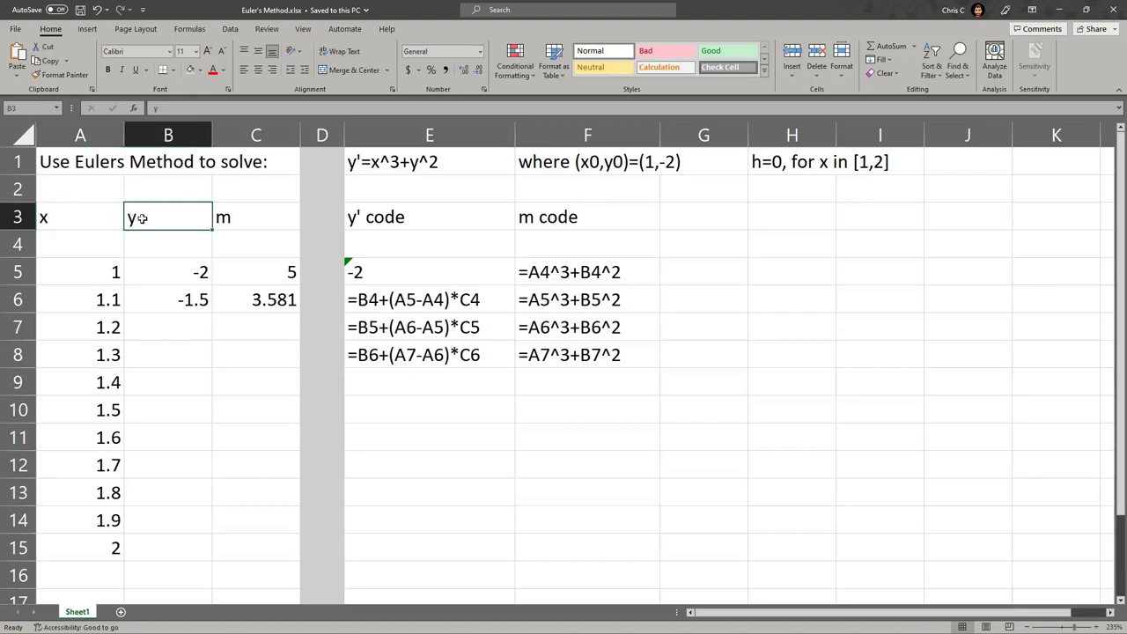
left_click(229, 218)
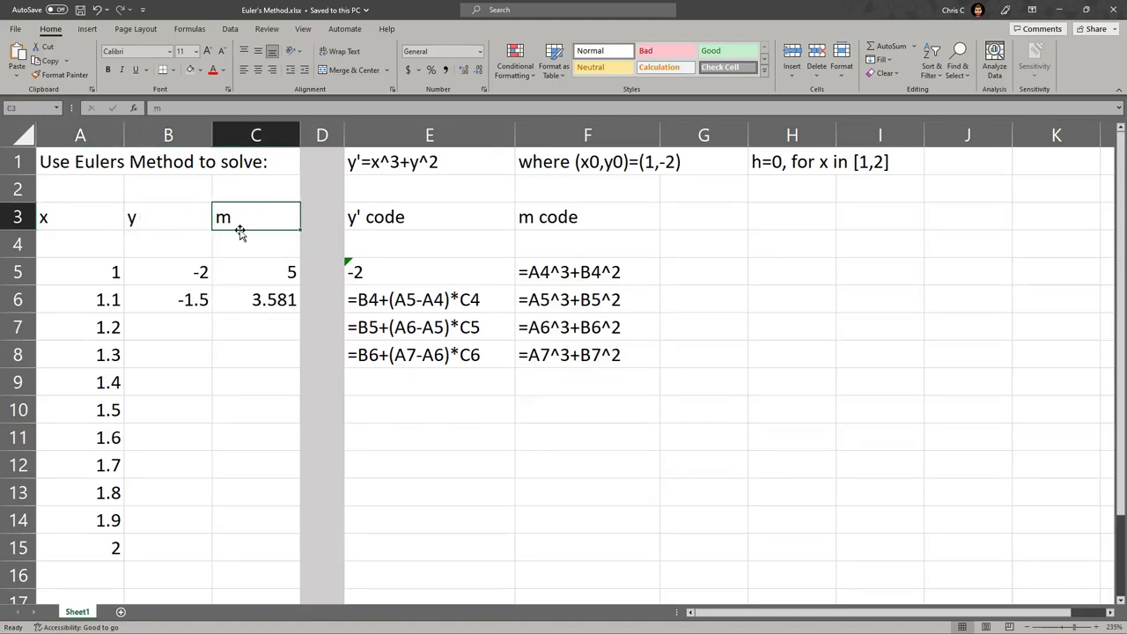
Clear the x values in A7:A15
left_click(96, 301)
left_click_drag(95, 301, 94, 541)
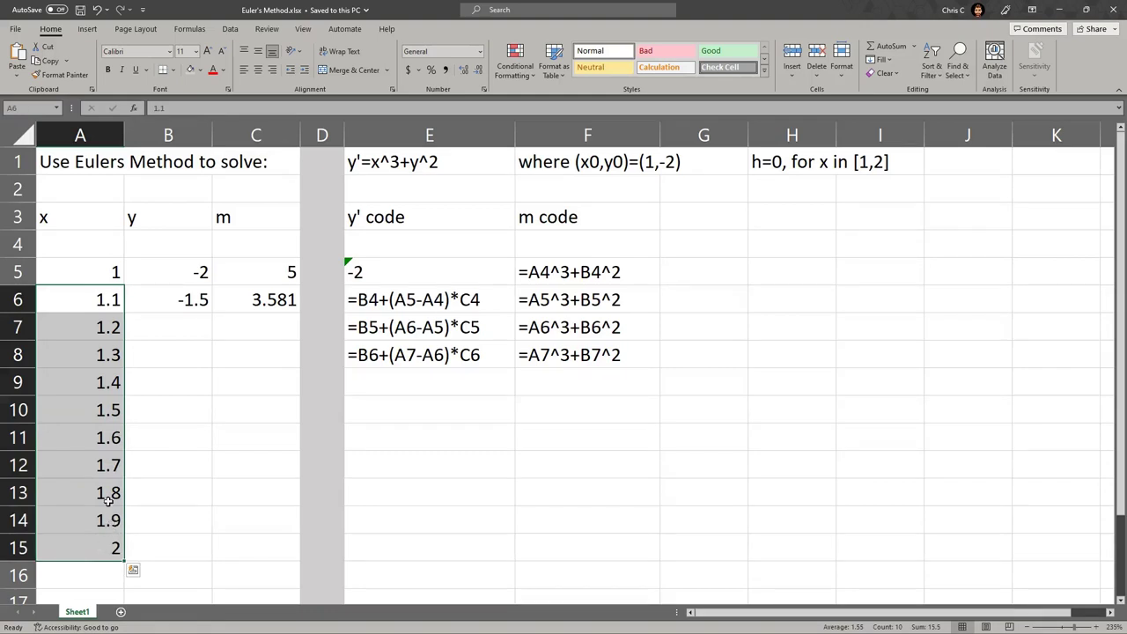
left_click(86, 328)
left_click_drag(87, 328, 101, 548)
key("Delete")
Fill the x series from A5:A6 down to A15, undo the fill, and fill it down again
left_click_drag(114, 272, 120, 554)
left_click(95, 302)
left_click(98, 272)
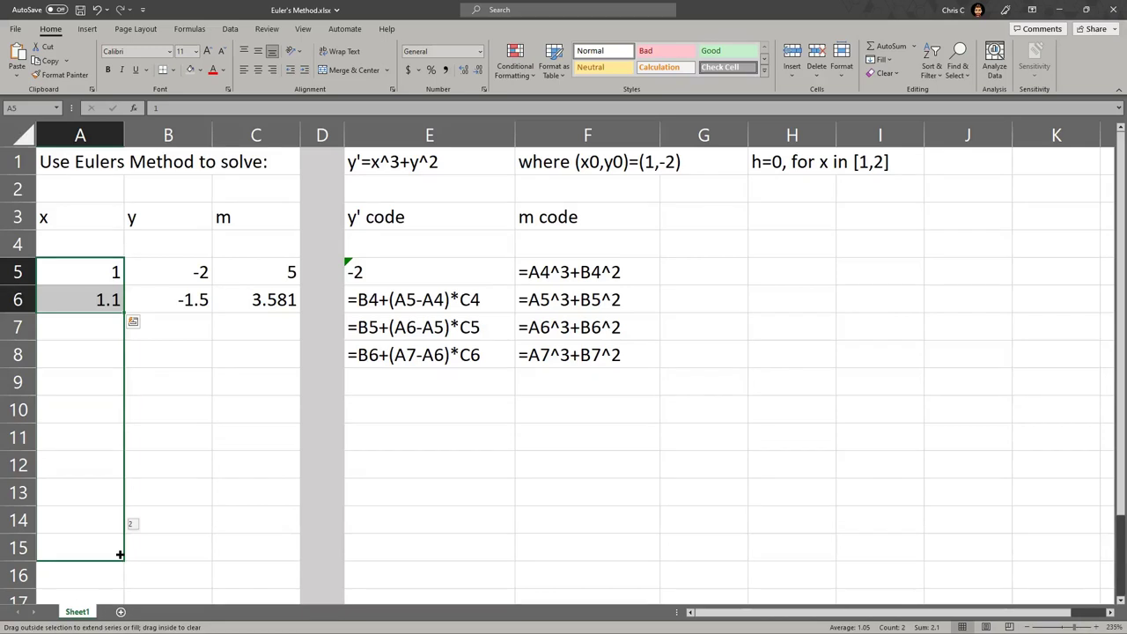
left_click_drag(120, 555, 120, 556)
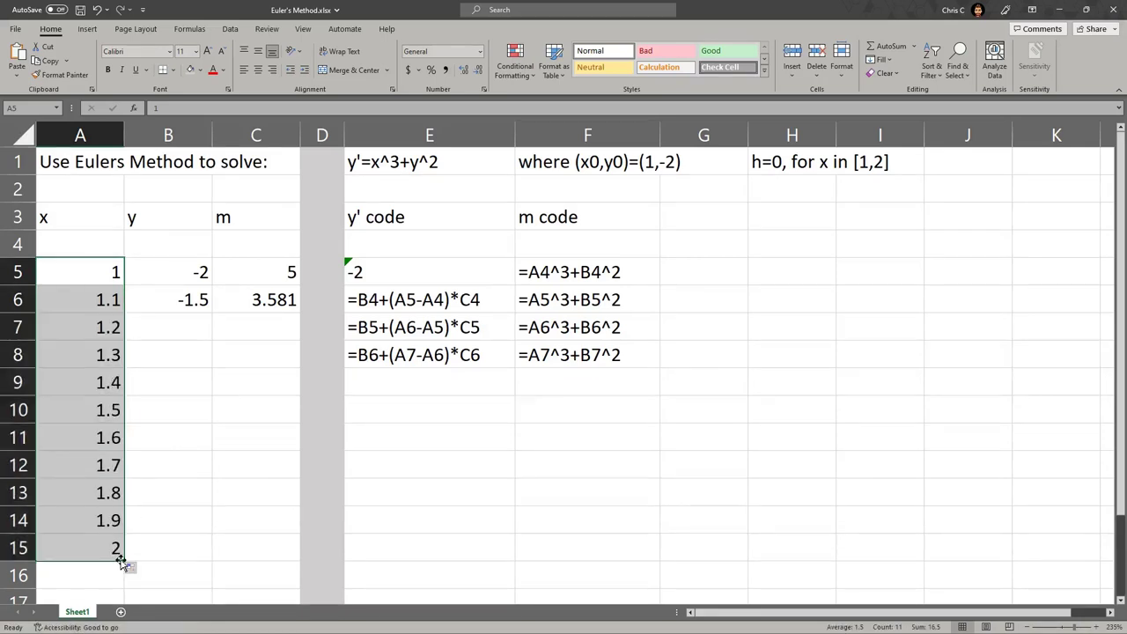
key("ctrl+z")
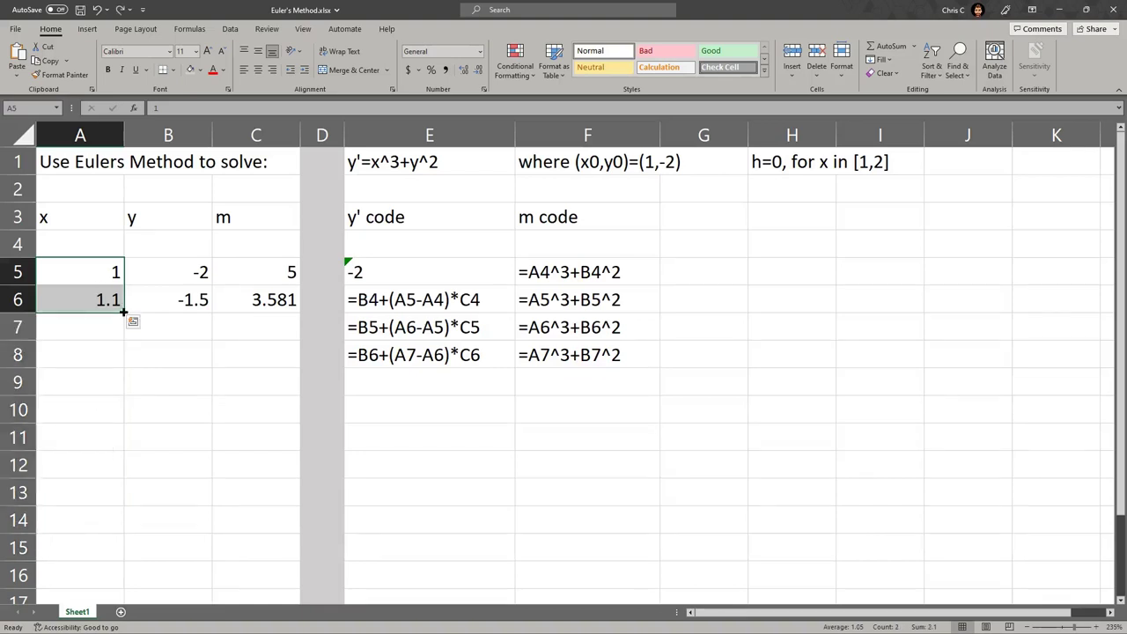
left_click_drag(123, 312, 121, 557)
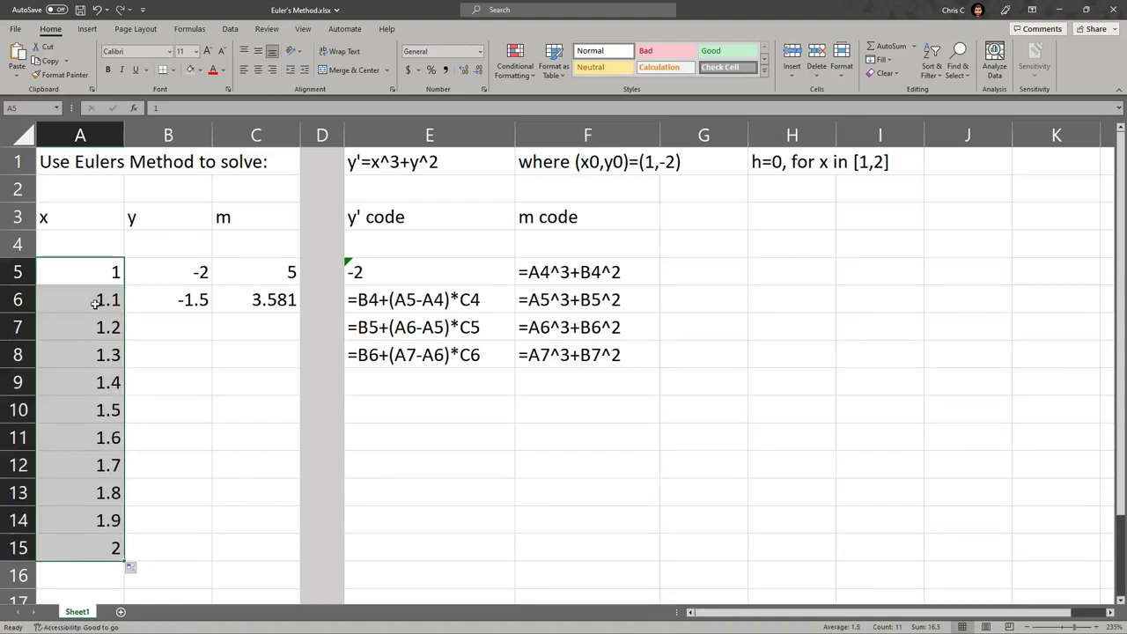
left_click(191, 275)
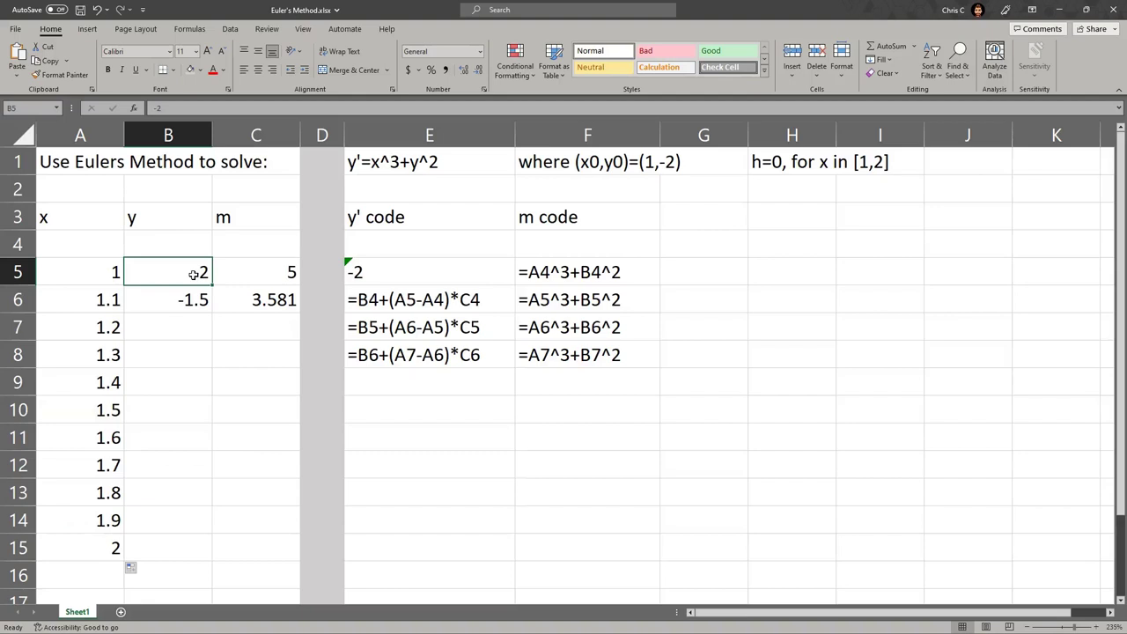
double_click(189, 266)
type("=")
left_click(232, 271)
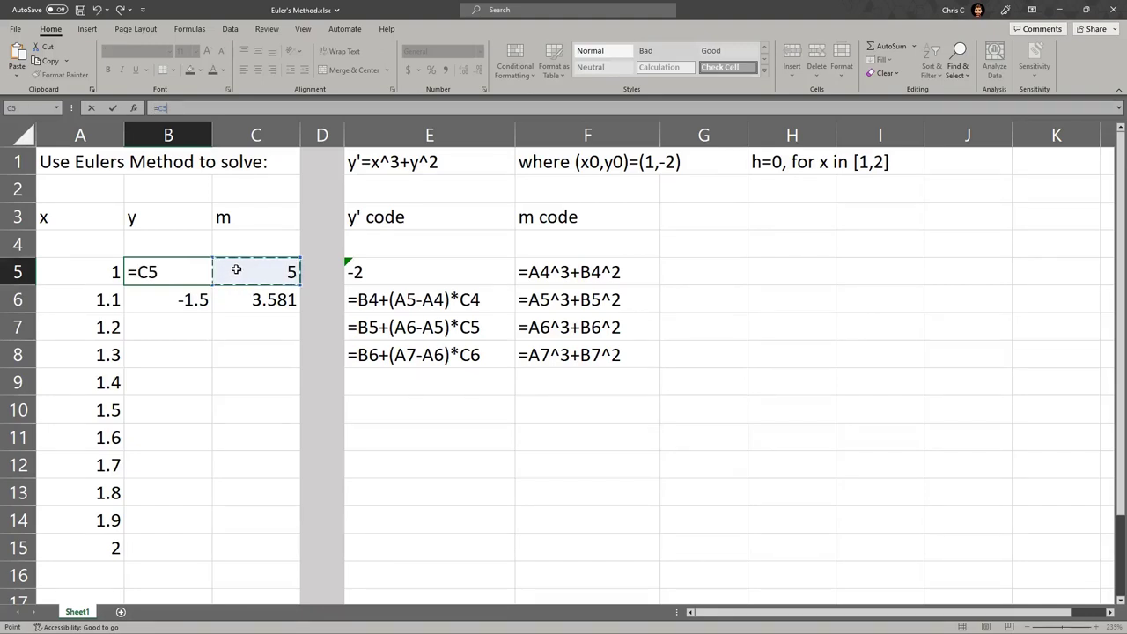
key("Escape")
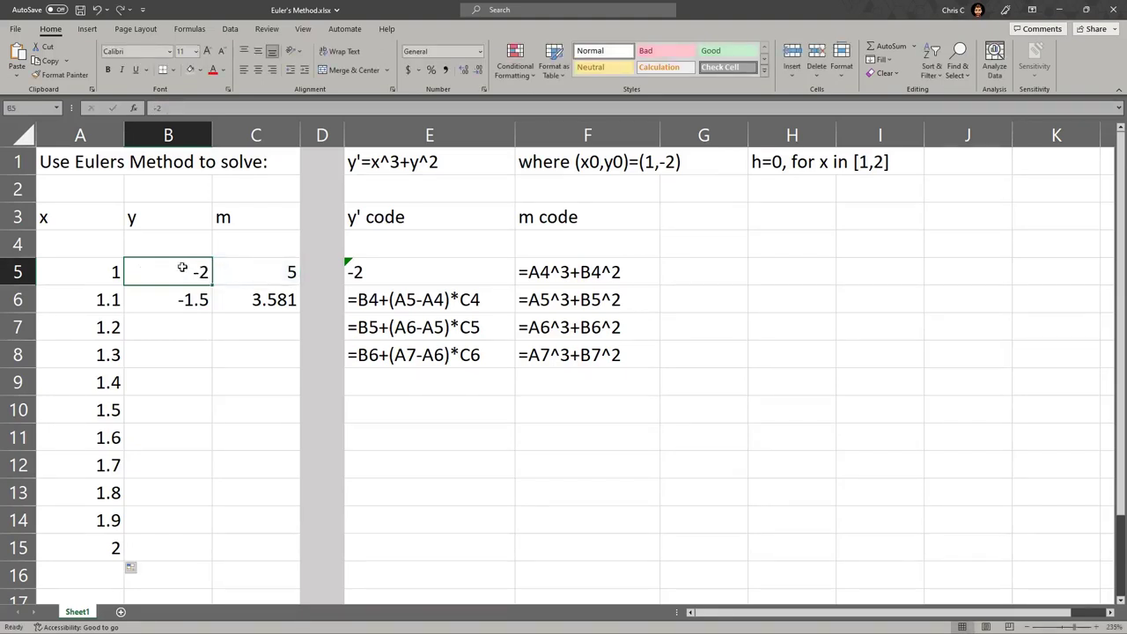
Examine the initial y value in B5 and compare the m formula in C5 with the differential equation in E1
left_click(190, 109)
left_click(255, 273)
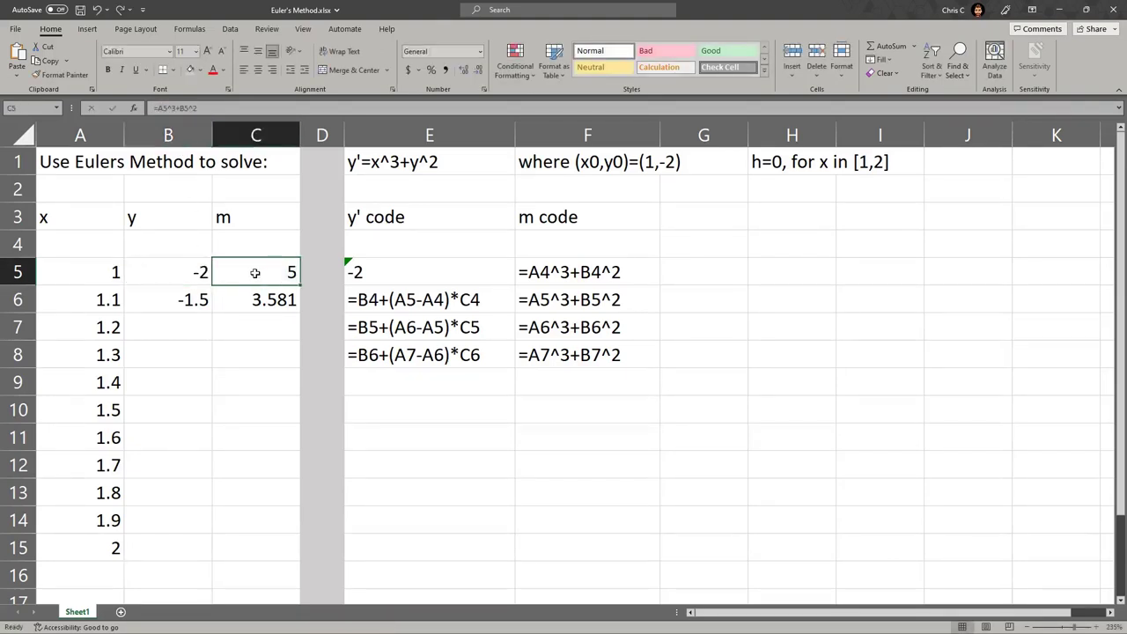
left_click(188, 279)
left_click(269, 274)
left_click(443, 159)
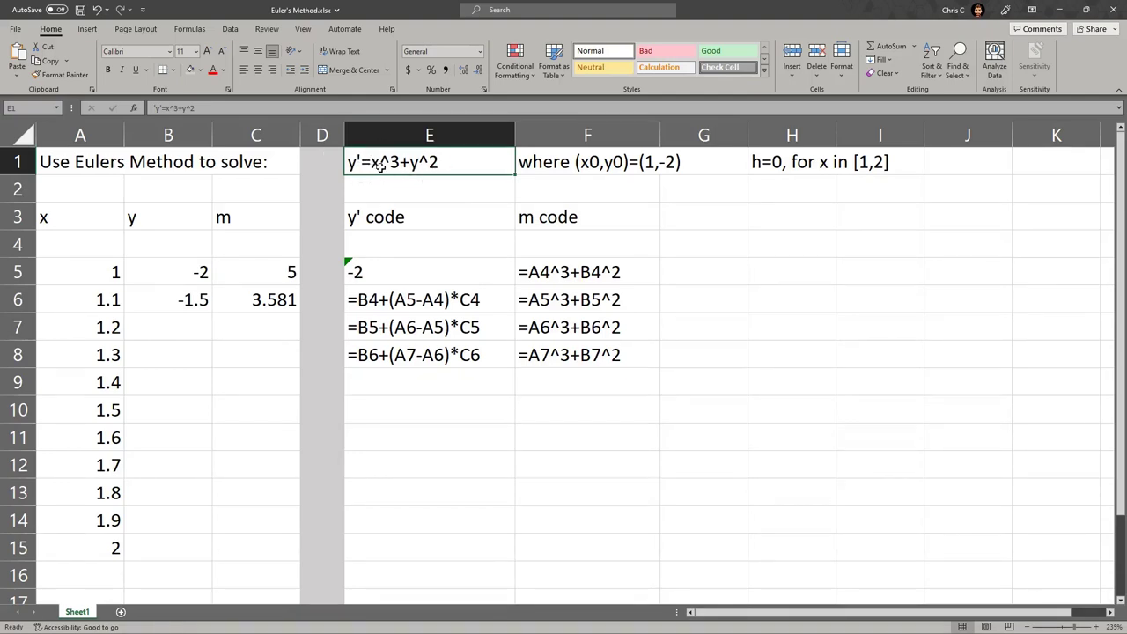
left_click(263, 272)
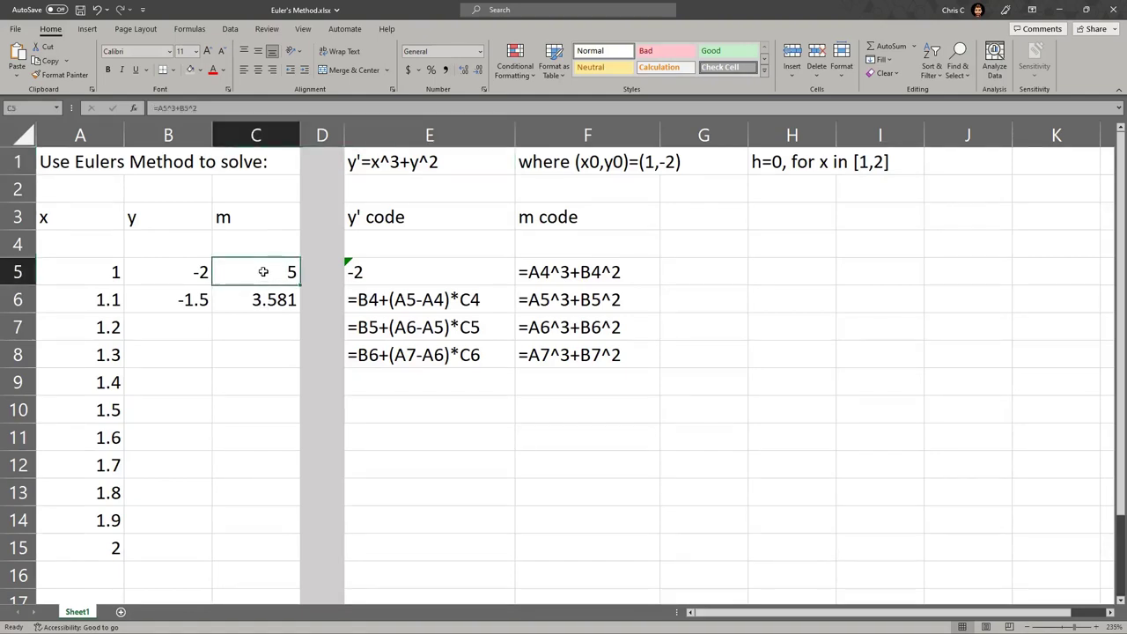
Insert 4* before B5 in the C5 slope formula, remove it again, and confirm =A5^3+B5^2
left_click(157, 106)
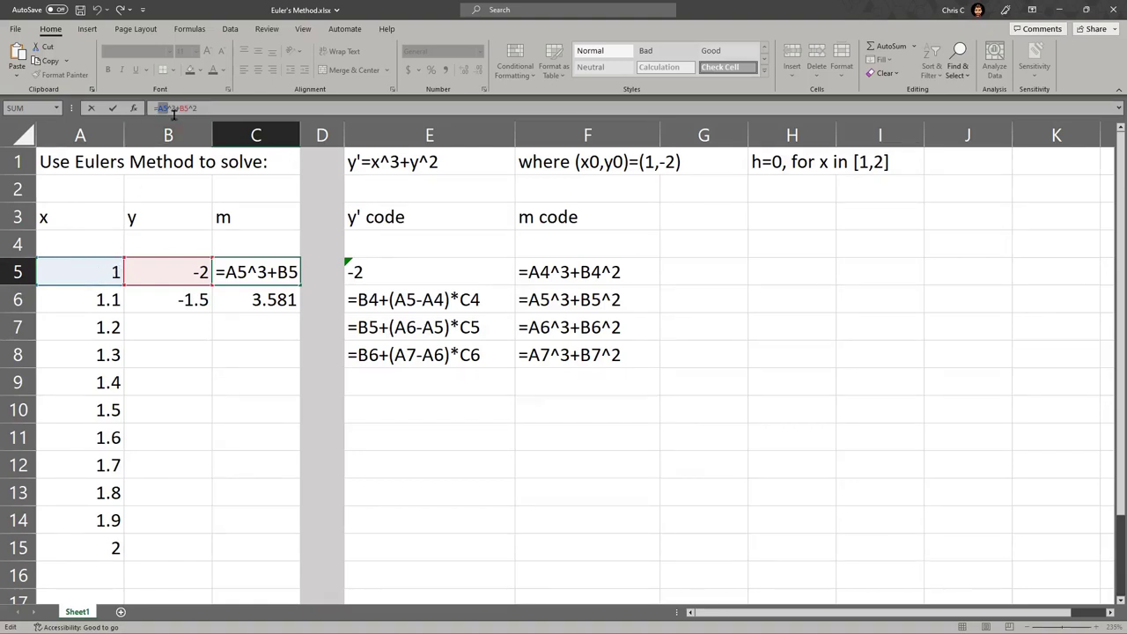
left_click_drag(165, 110, 177, 109)
left_click(180, 107)
type("4*")
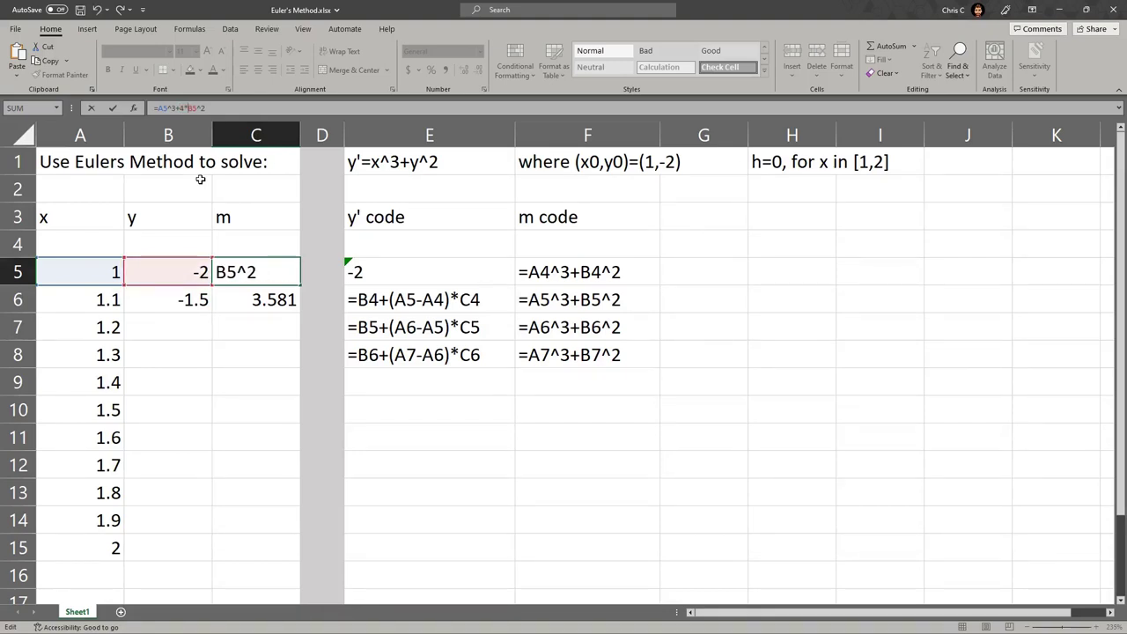
key("BackSpace")
key("BackSpace")
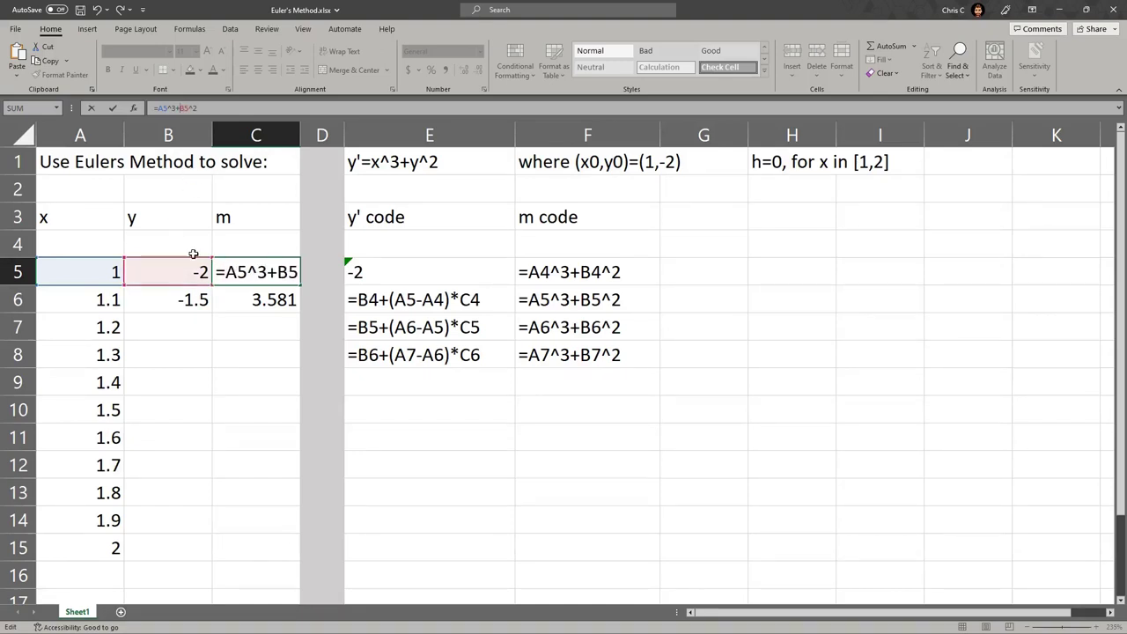
key("ctrl+Return")
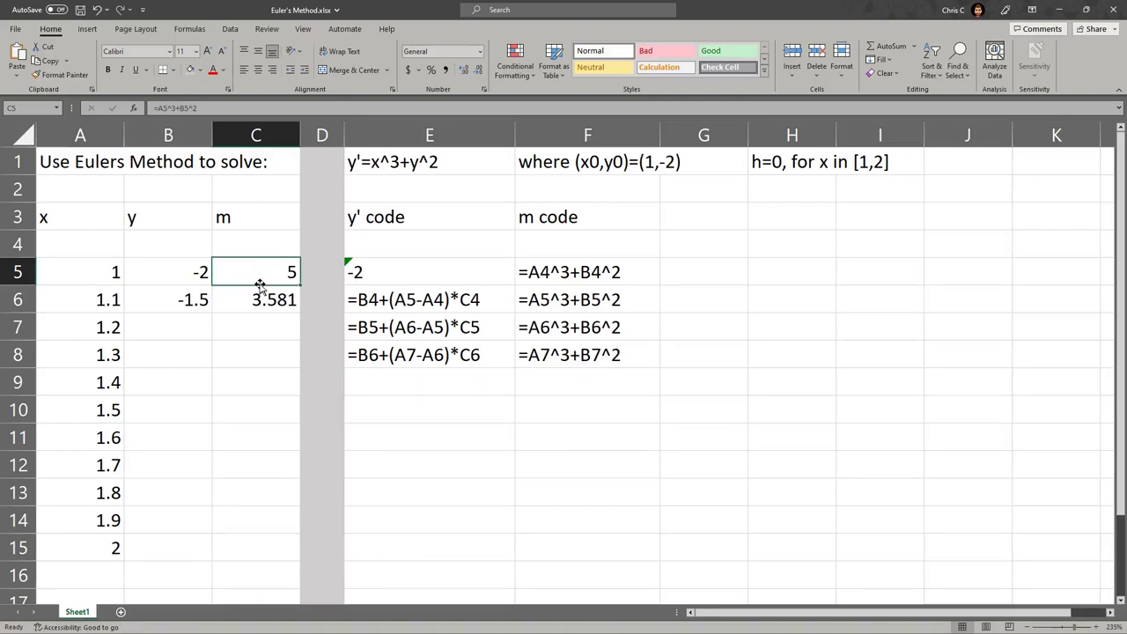
Review the code notes in E5:F5 against the starting y and m cells B5:C5
left_click_drag(377, 270, 611, 273)
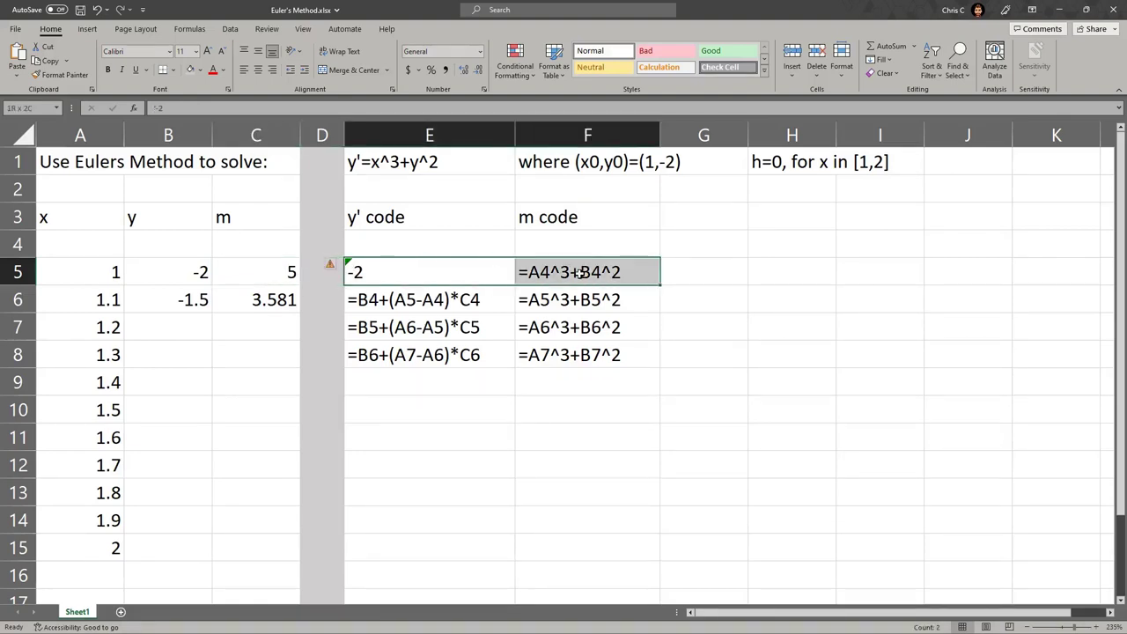
left_click(611, 273)
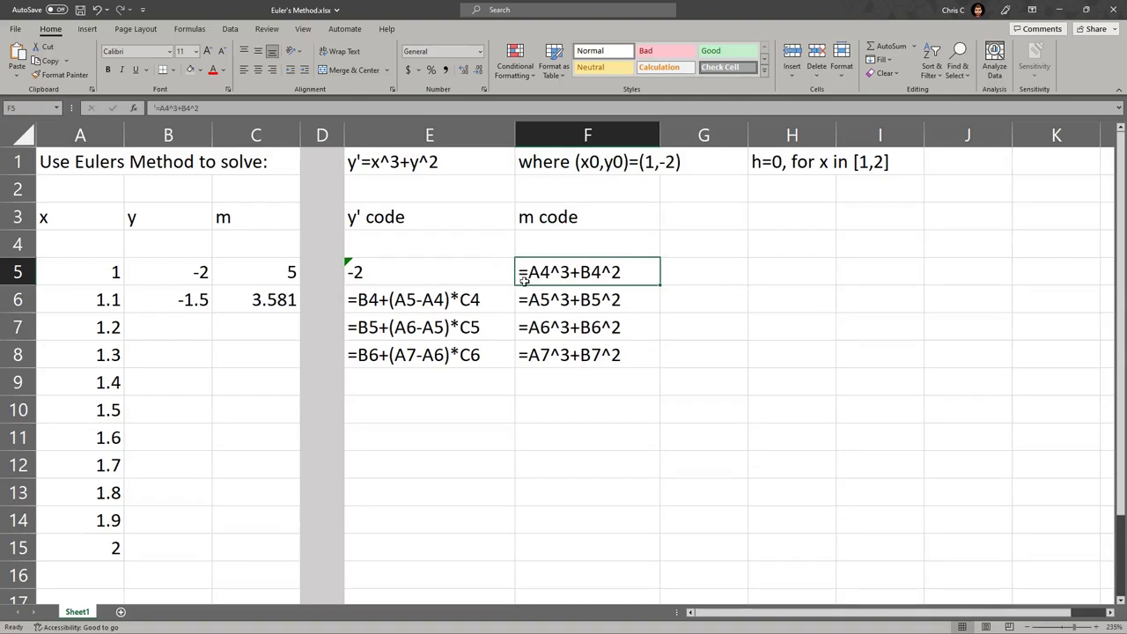
scroll(227, 323, "up", 1, "ctrl")
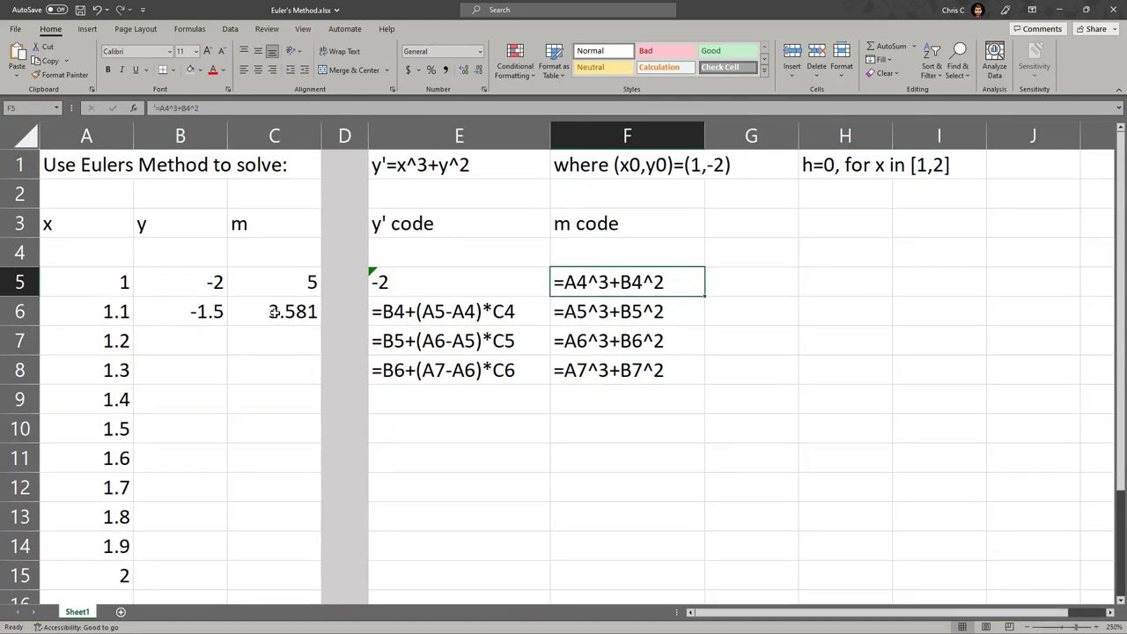
left_click(272, 282)
left_click(214, 282)
left_click(291, 280)
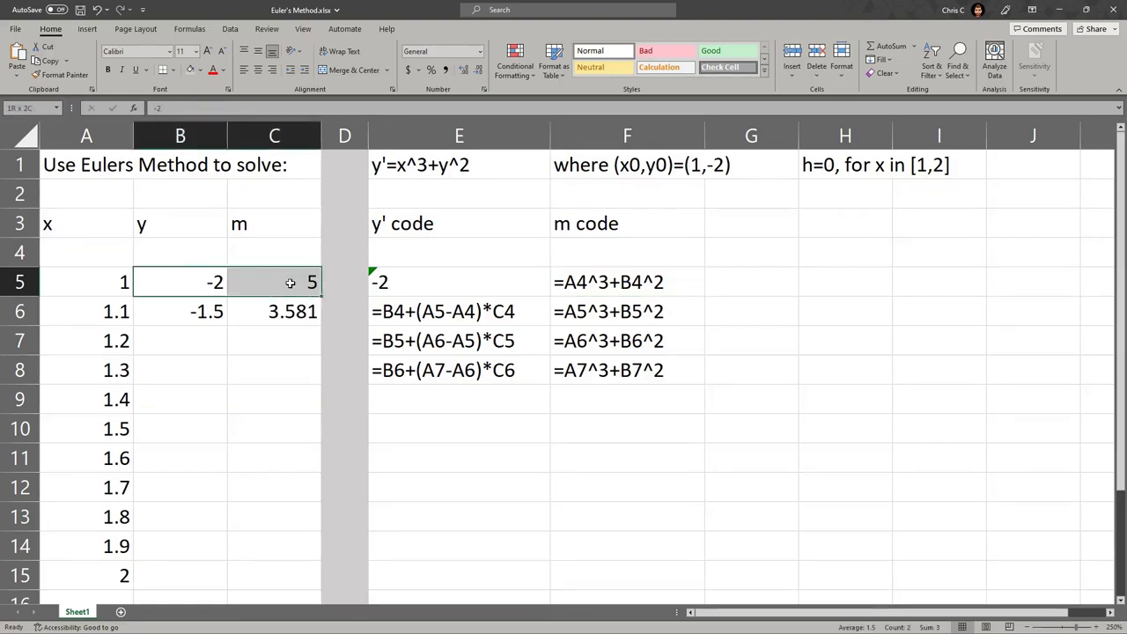
Examine the Euler update formula in B6 in relation to the initial y value in B5
left_click(182, 312)
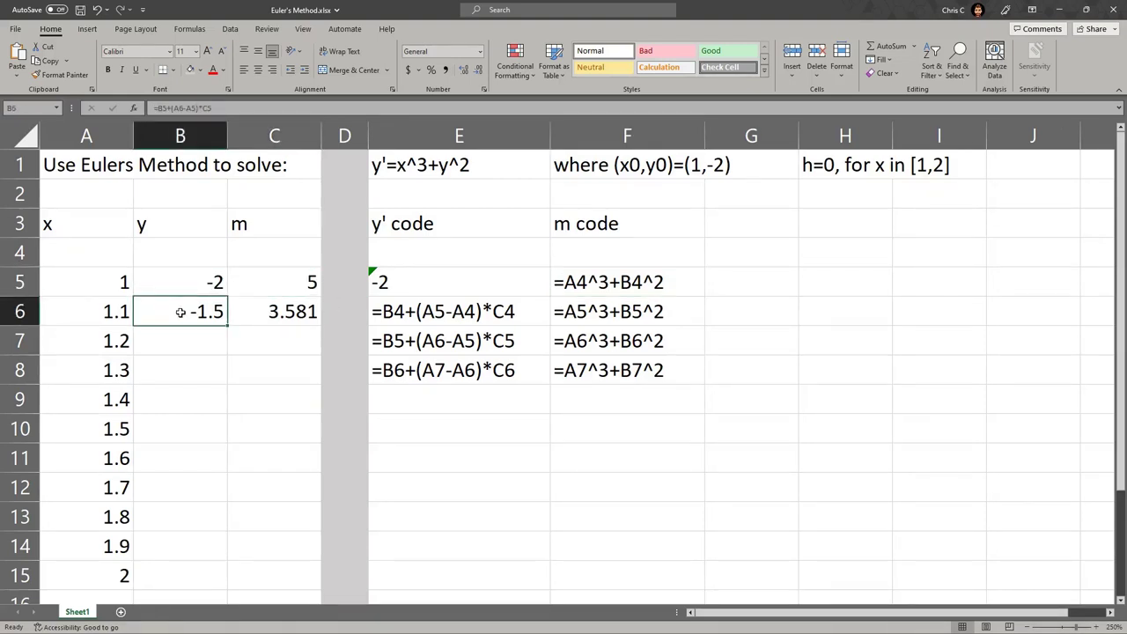
left_click(193, 283)
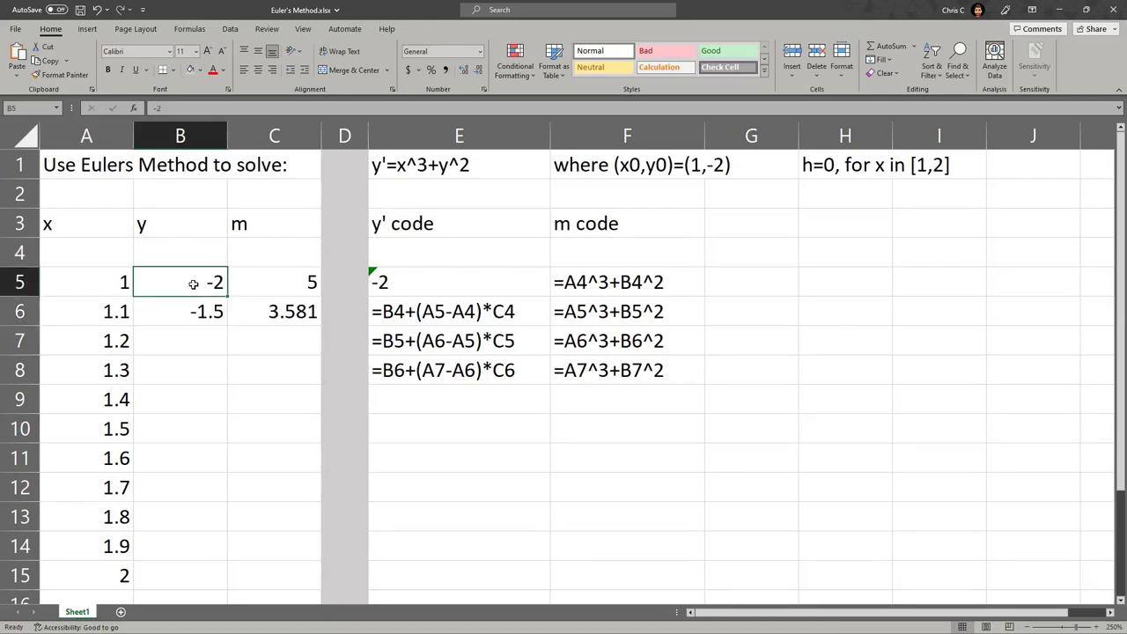
left_click(194, 310)
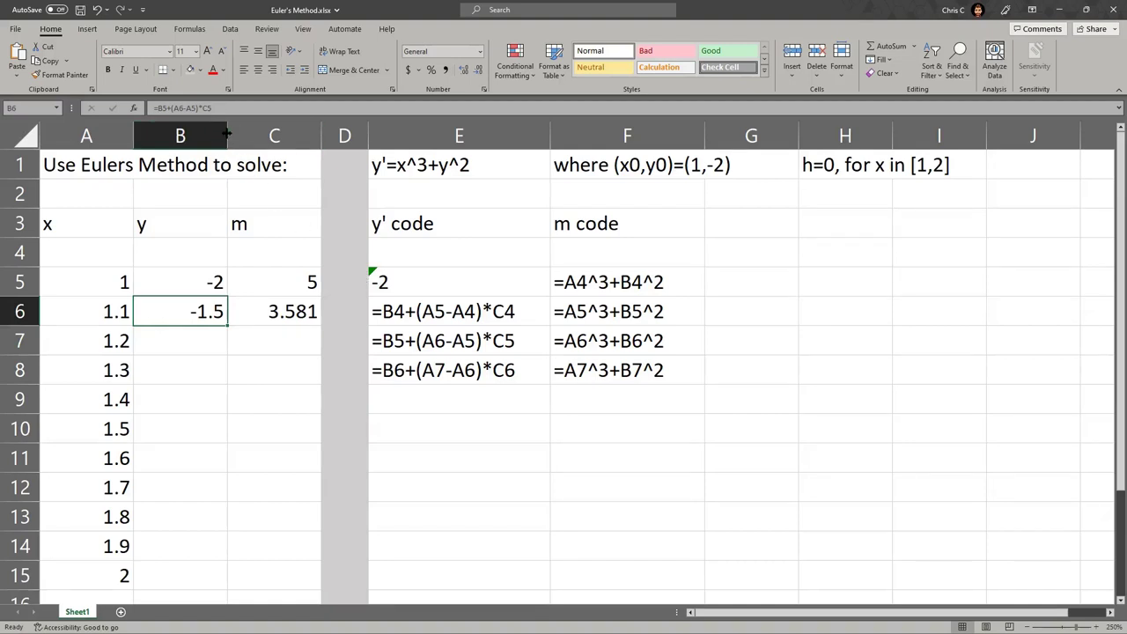
Examine the Euler update formula in B6 term by term: the previous y, the x difference A6-A5, and the slope C5
left_click_drag(228, 108, 156, 107)
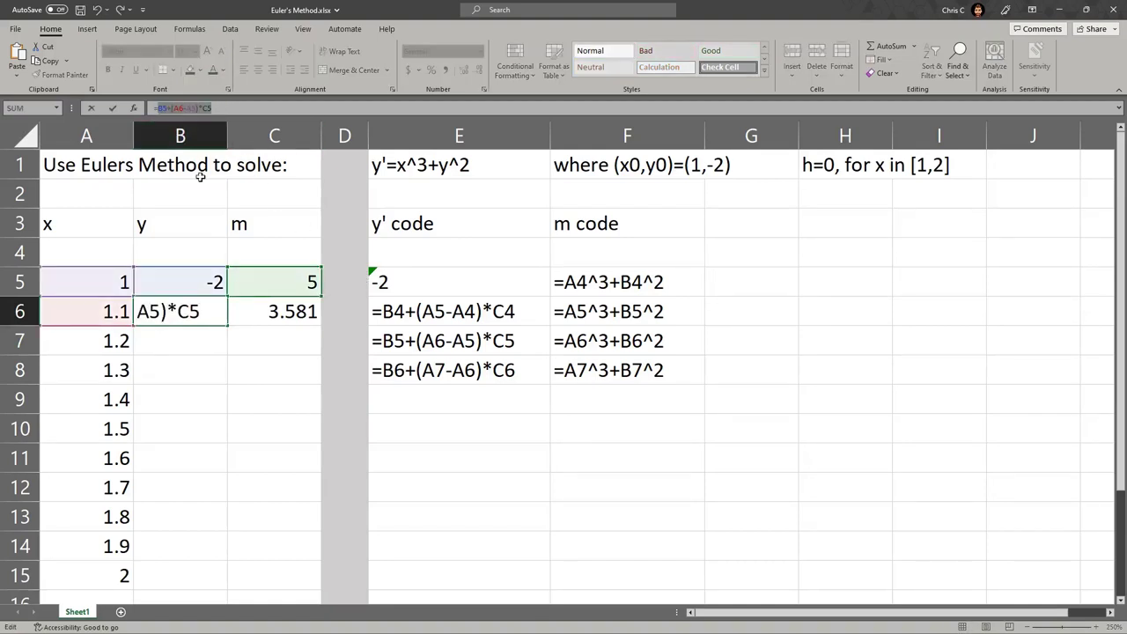
left_click(162, 107)
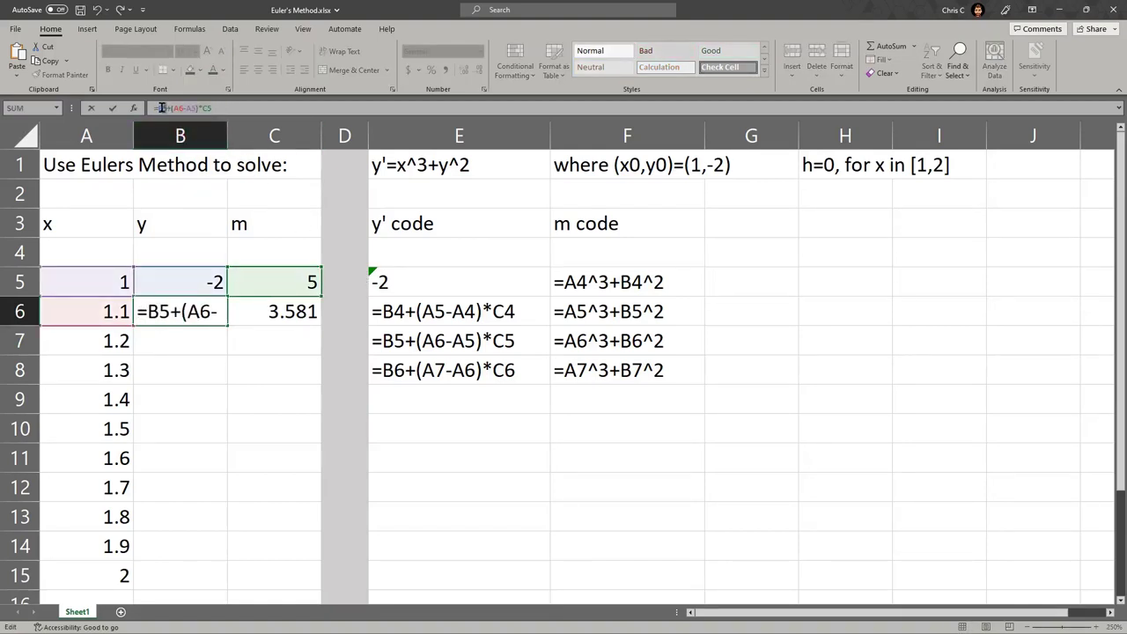
double_click(160, 108)
left_click_drag(174, 108, 193, 108)
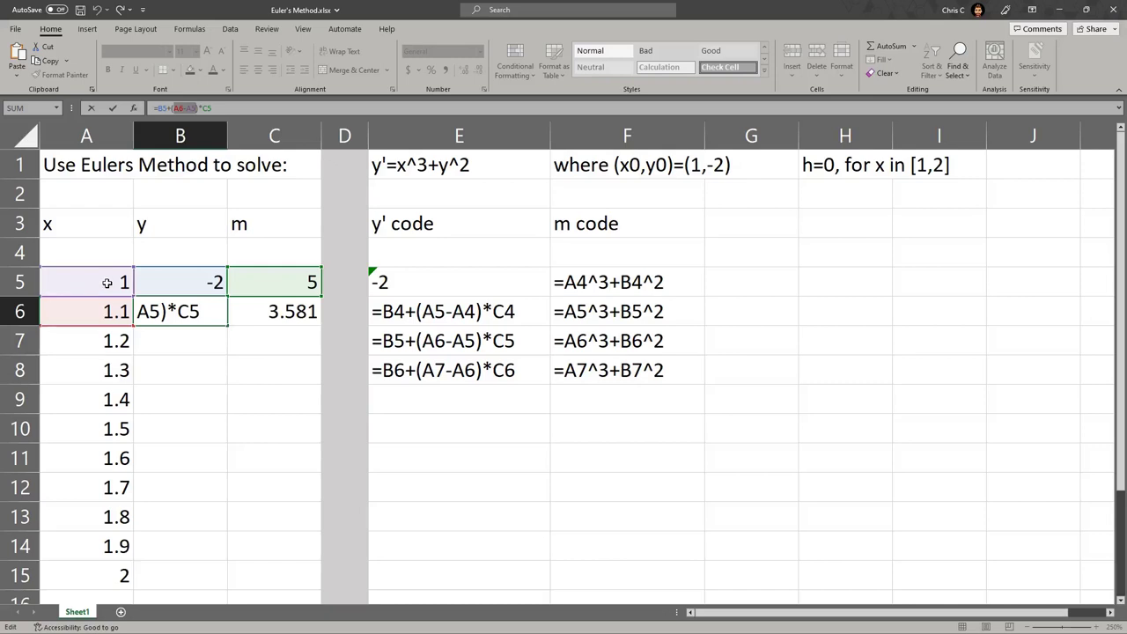
left_click(221, 108)
left_click(289, 290)
key("ctrl+Return")
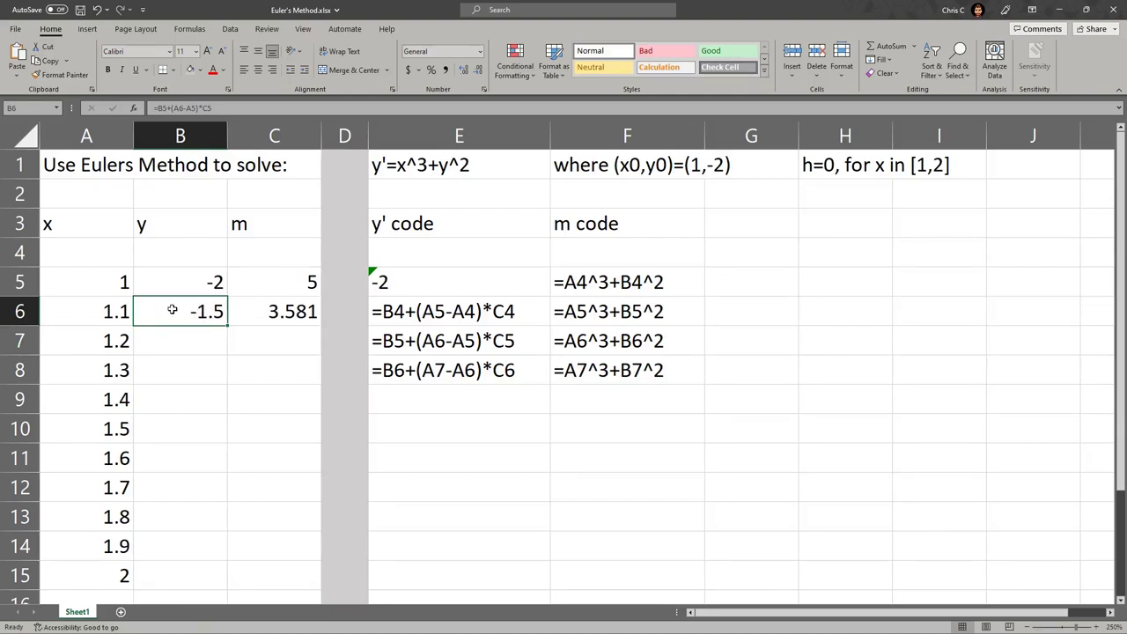
Review the x and y cells in rows 5 and 6 alongside the next x value in A7 and the empty y cell B7
left_click(92, 313)
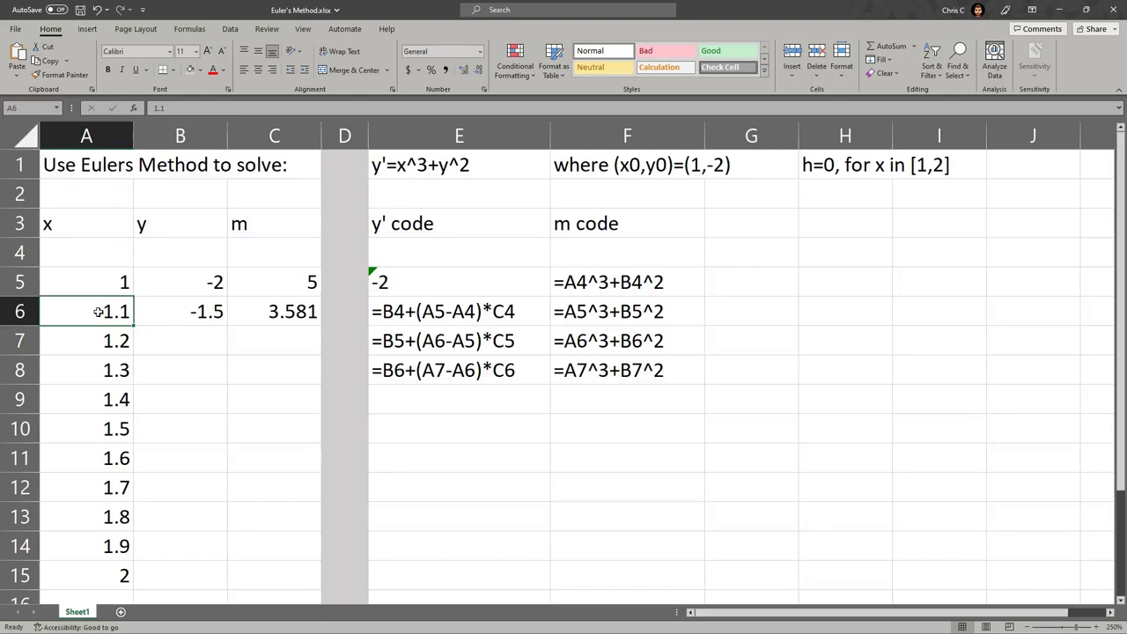
left_click(203, 318)
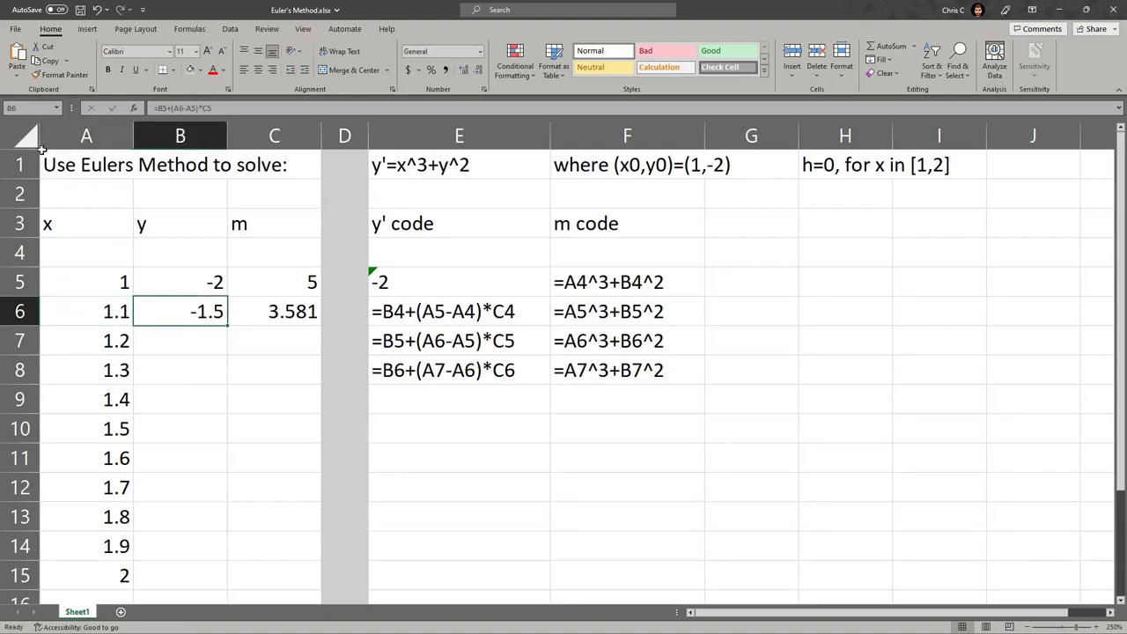
left_click(118, 313)
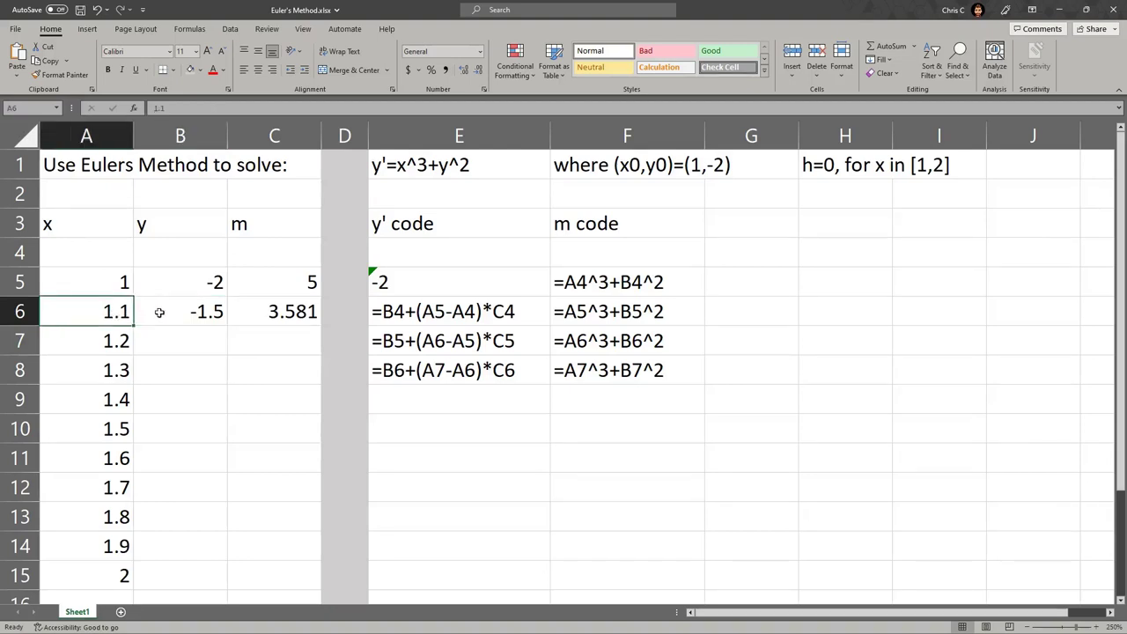
left_click(160, 314)
left_click(112, 289)
left_click(151, 280)
left_click(118, 304)
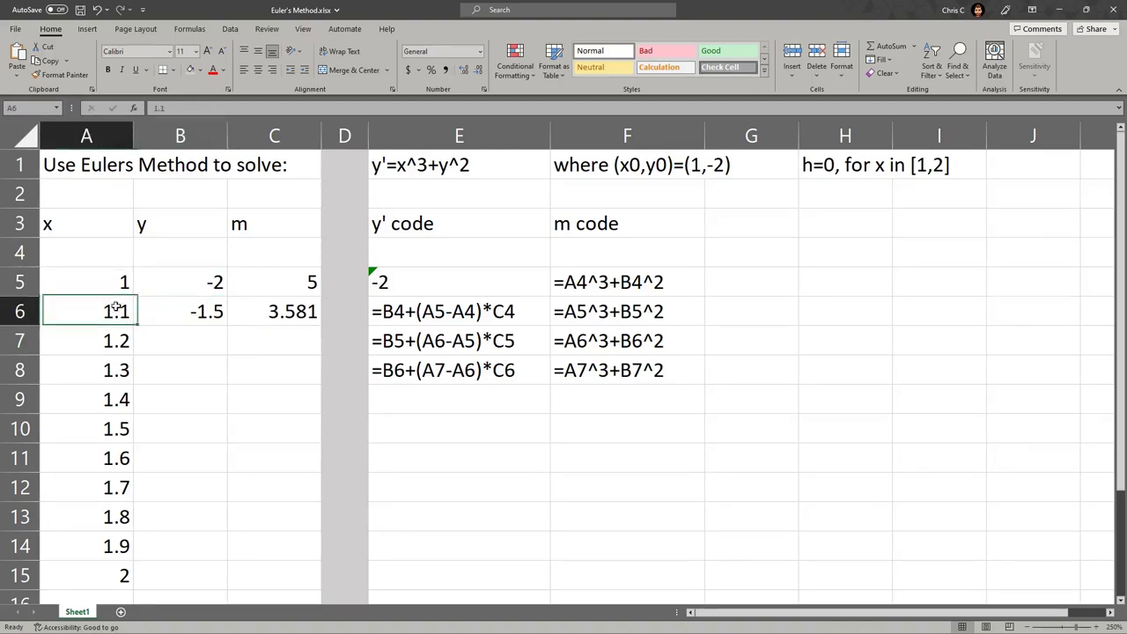
left_click(141, 318)
left_click(108, 337)
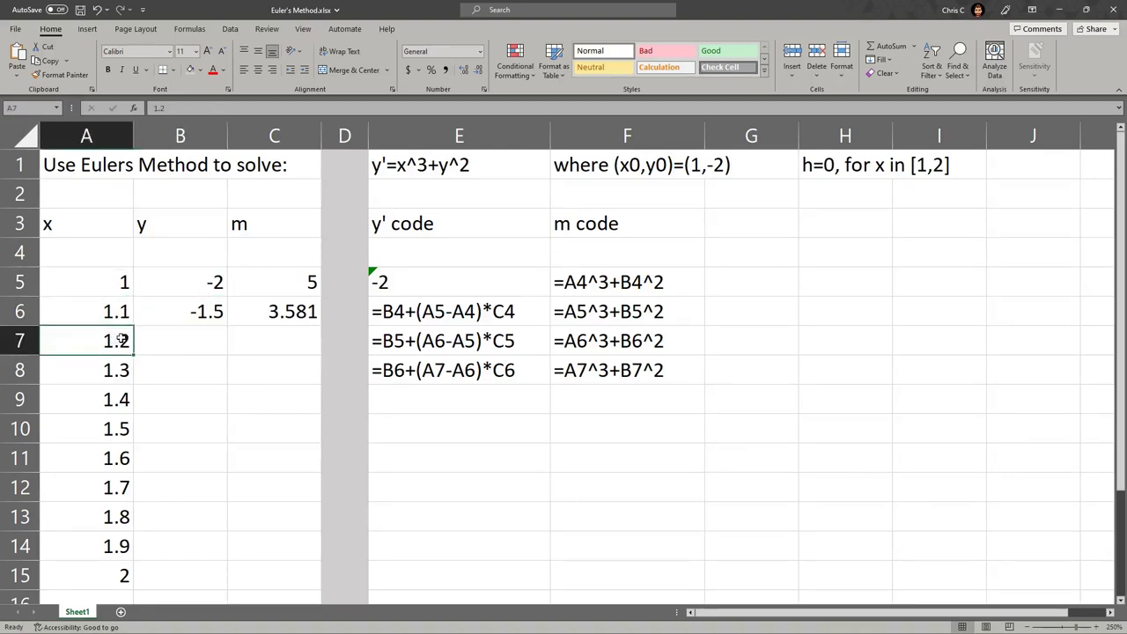
left_click(174, 339)
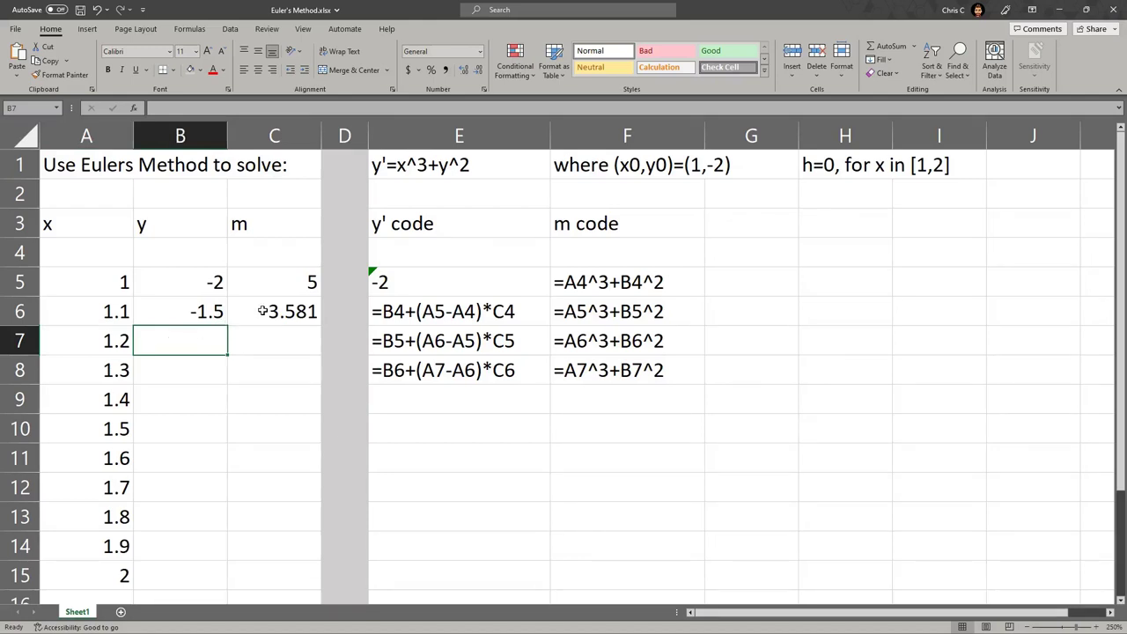
Compare the slope cells C5 and C6, inspecting the A6 and B6 references in C6 and the m code note in F6
left_click(282, 279)
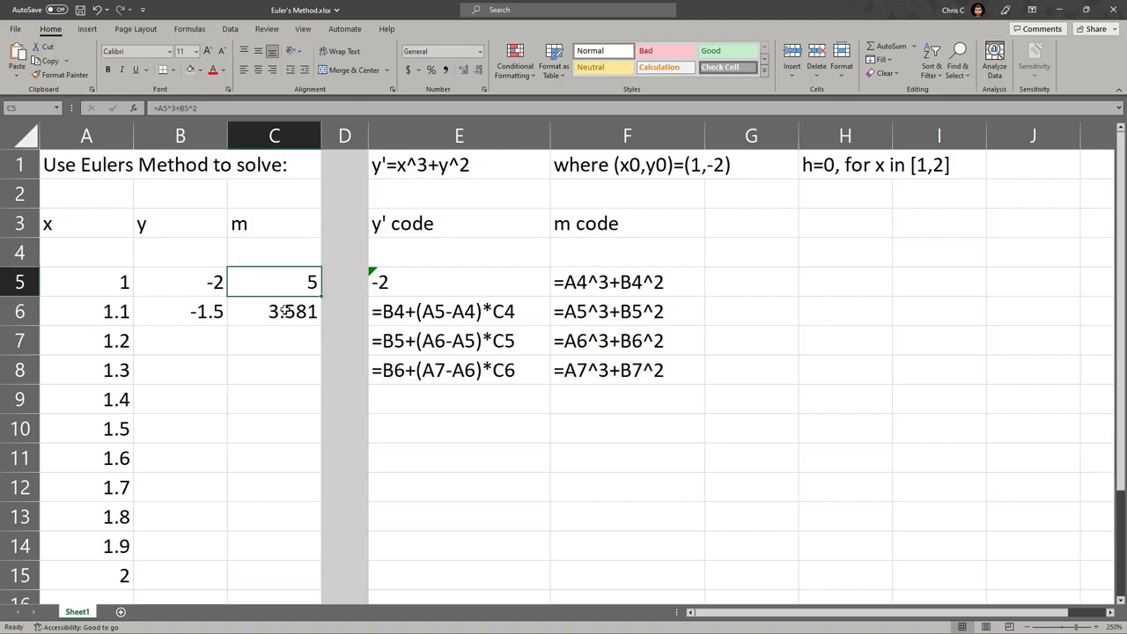
left_click(284, 312)
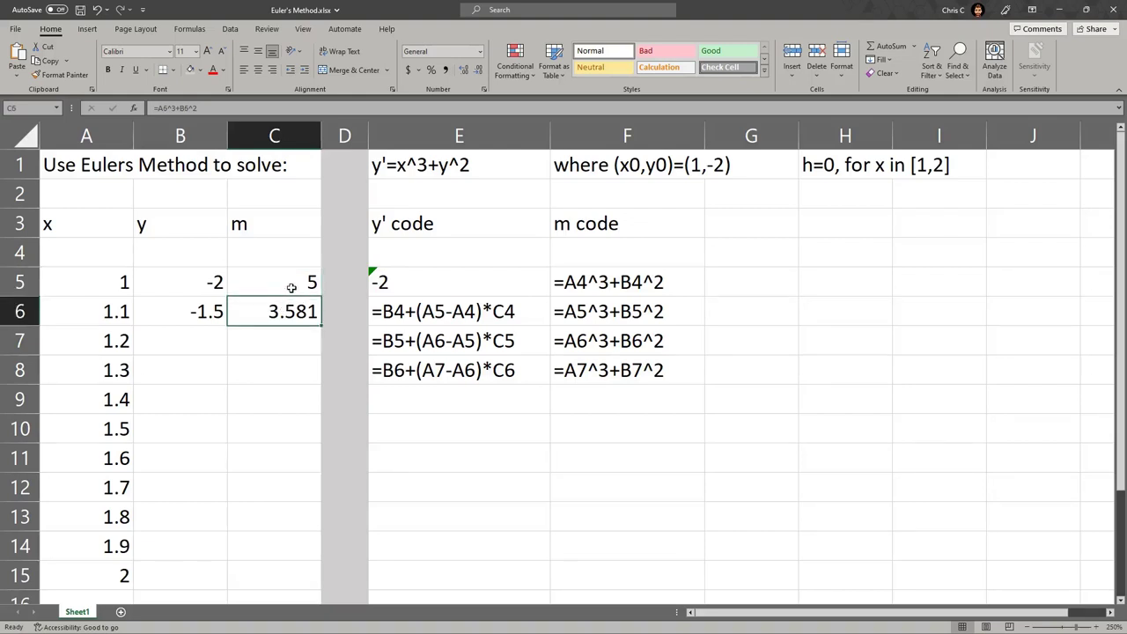
left_click(291, 287)
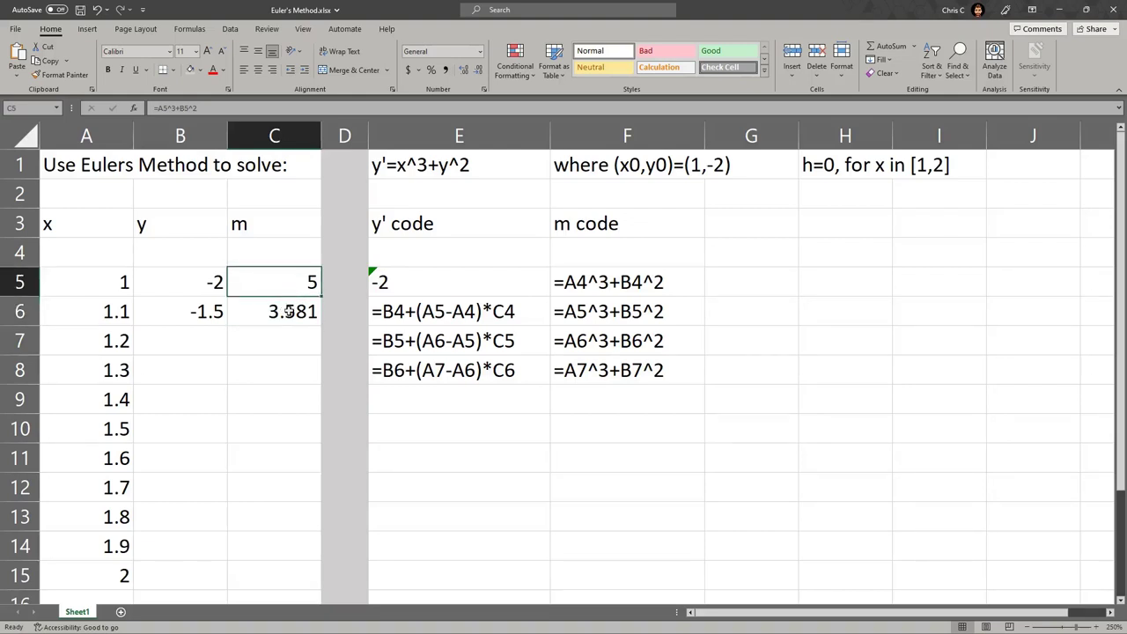
left_click(288, 315)
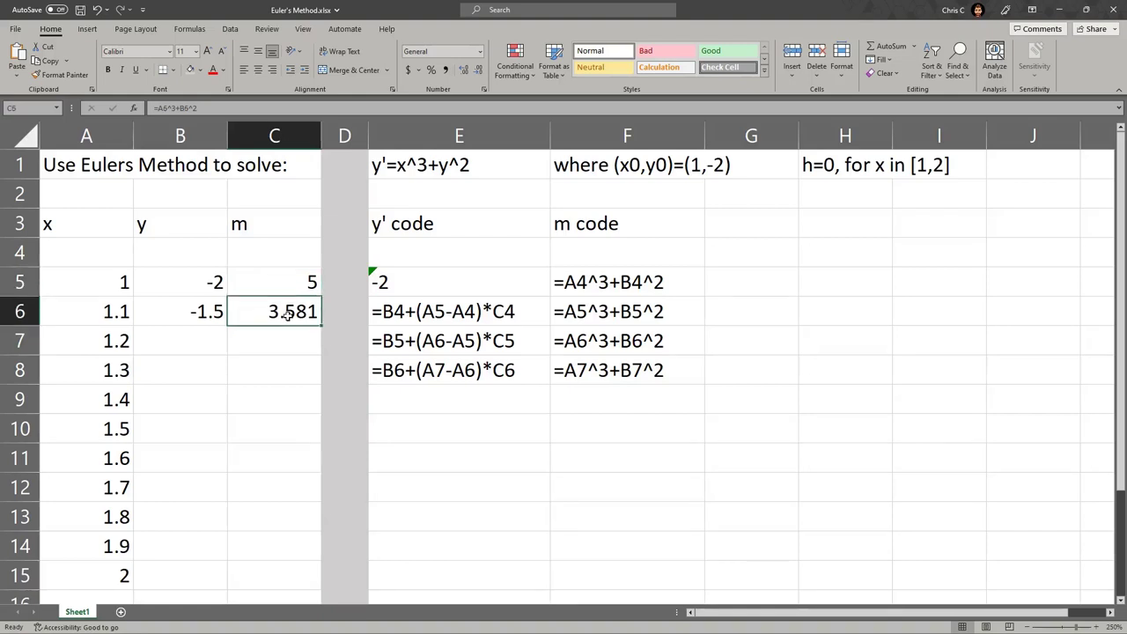
left_click(161, 108)
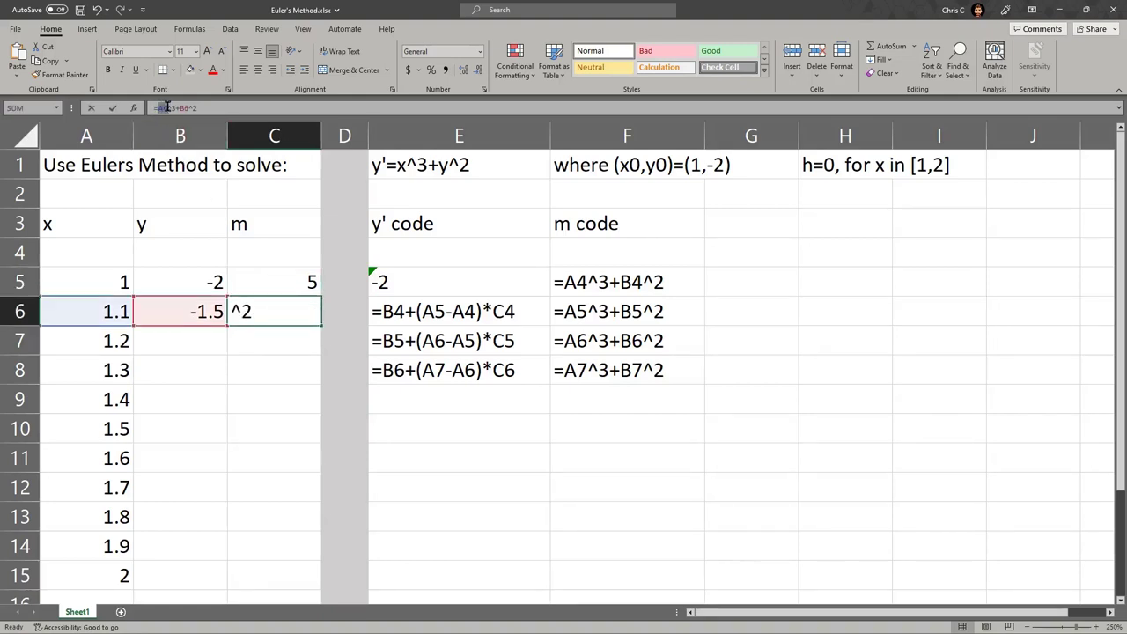
left_click_drag(165, 106, 178, 107)
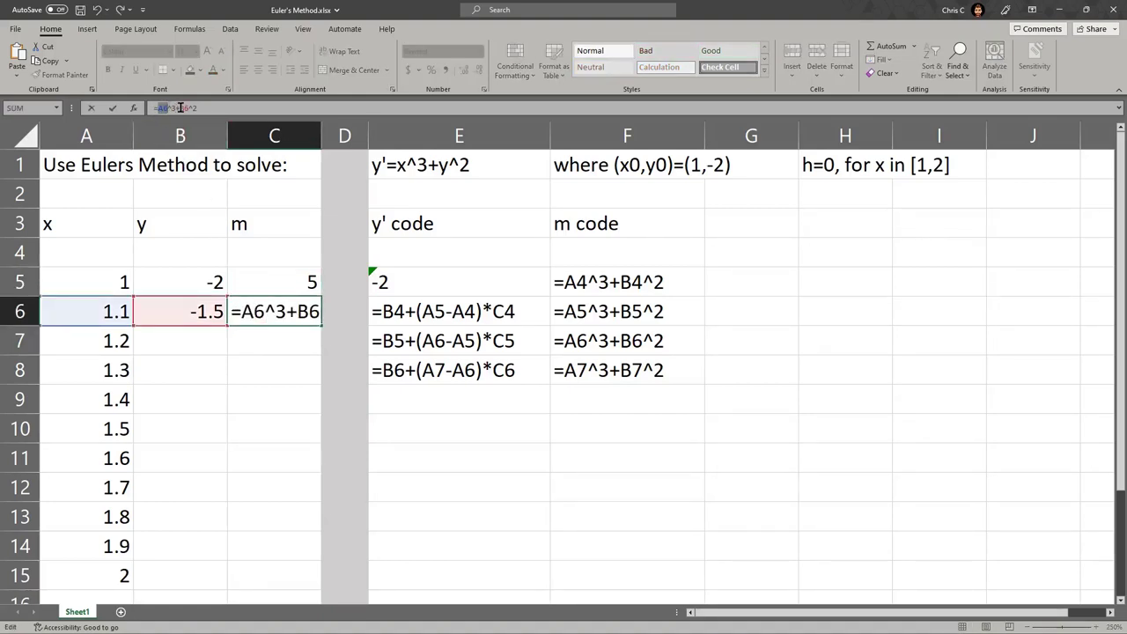
left_click(181, 107)
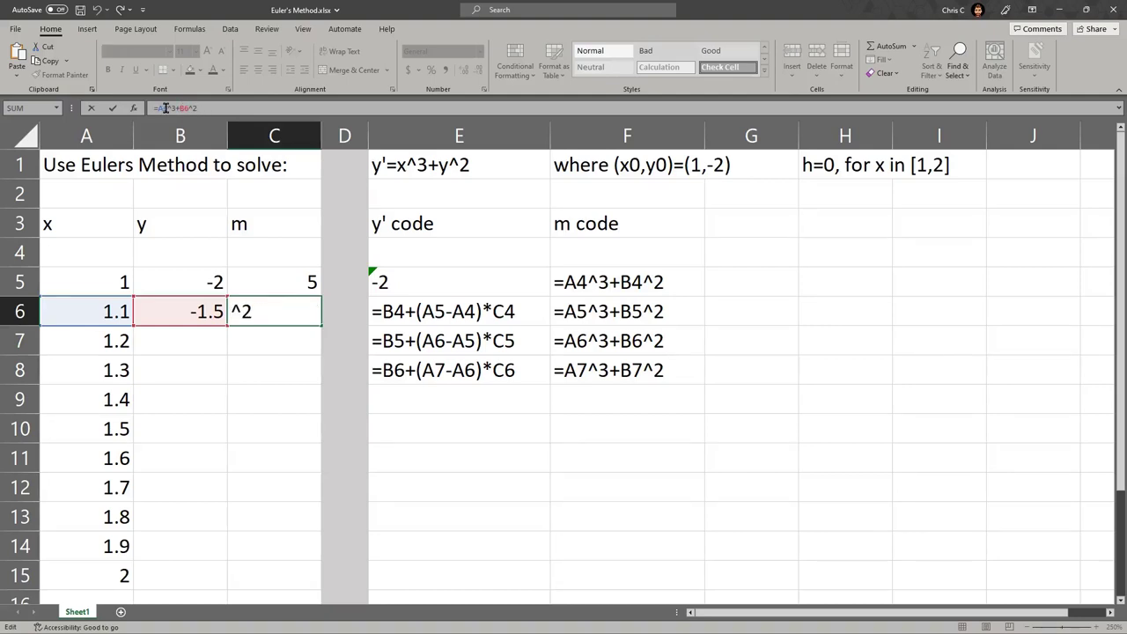
left_click(150, 107)
left_click(232, 110)
key("ctrl+Return")
left_click(572, 312)
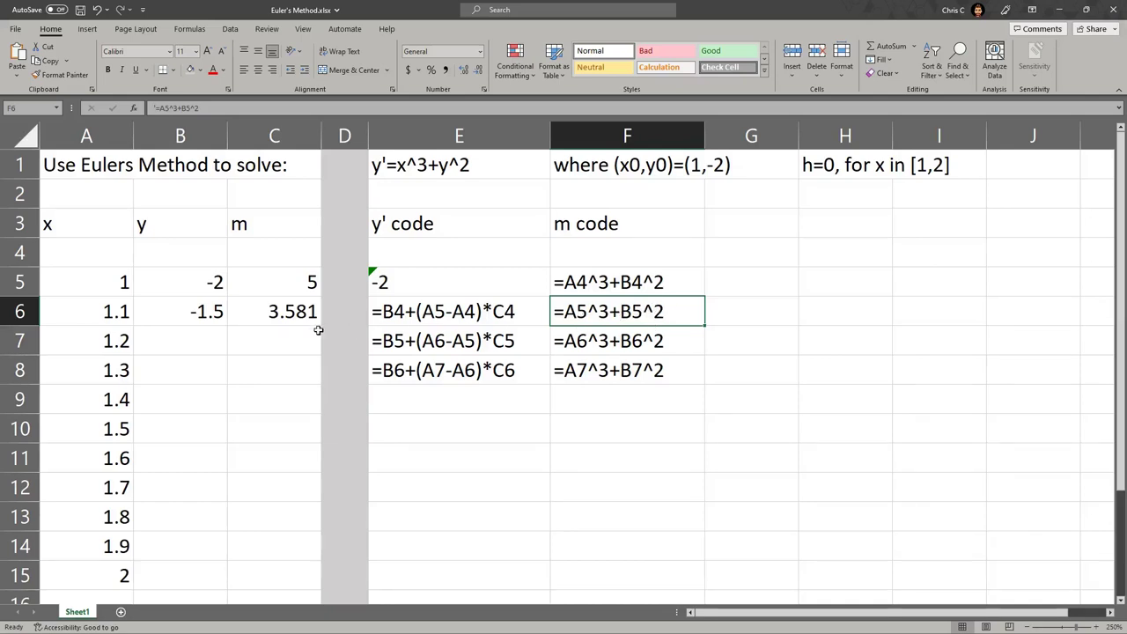
Fill the y and m formulas from B6:C6 down through row 15
left_click(165, 313)
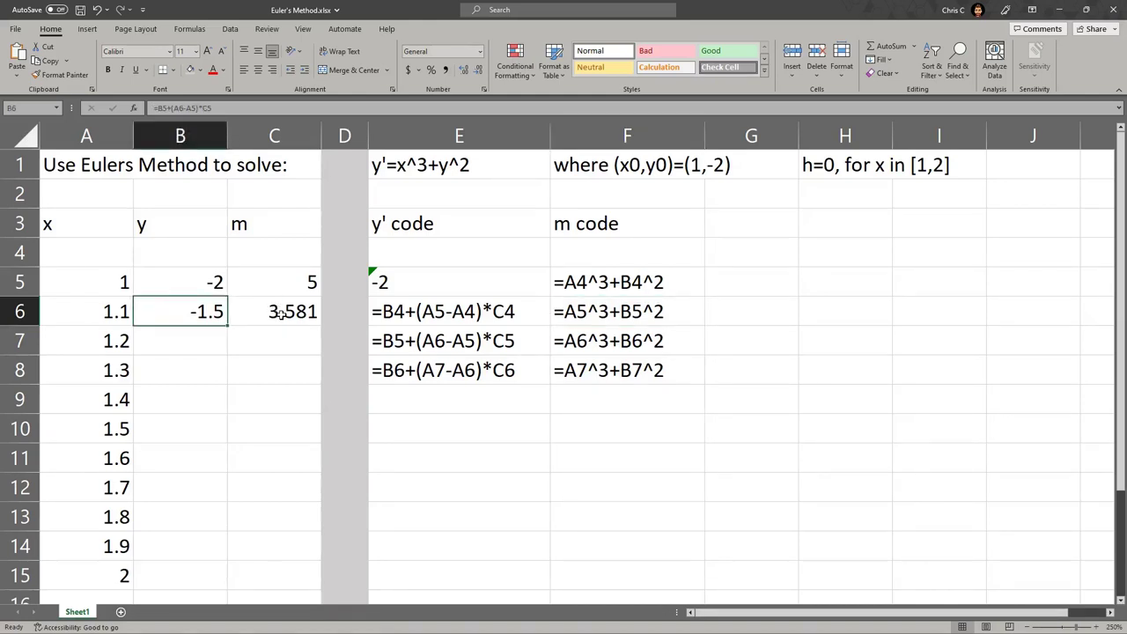
left_click(280, 313, "shift")
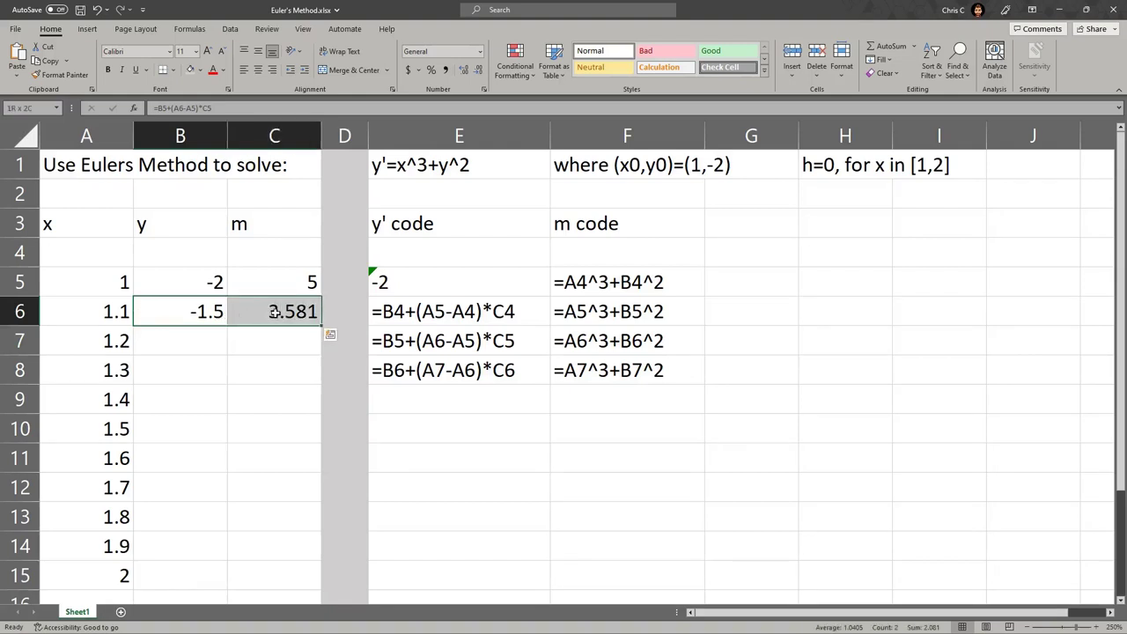
left_click(295, 310)
left_click(168, 309)
left_click(252, 314, "shift")
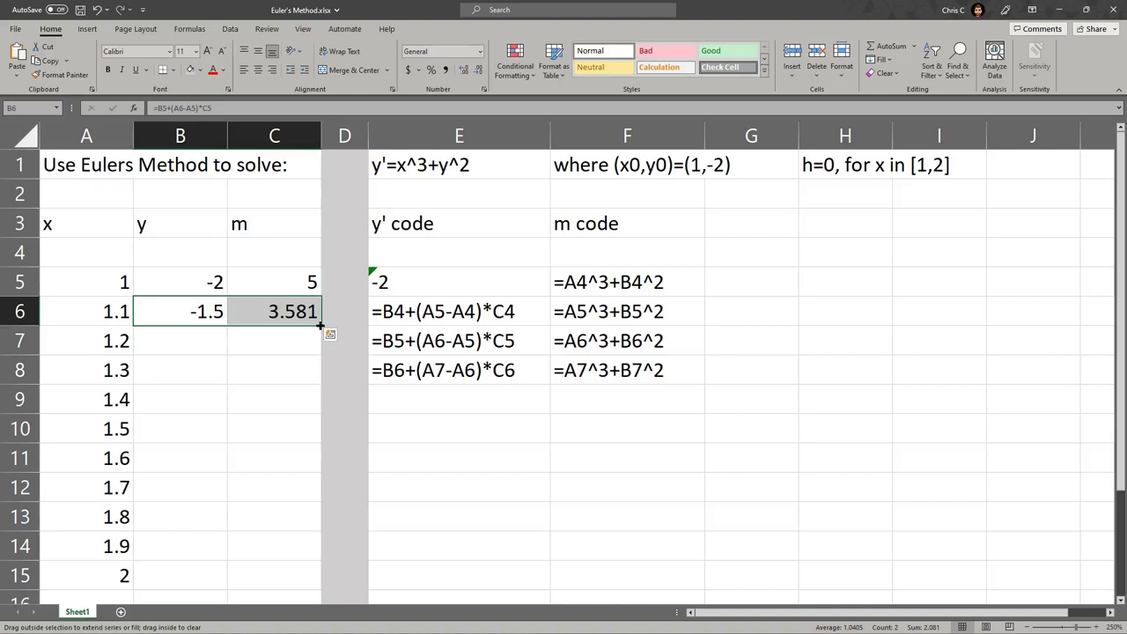
left_click_drag(321, 326, 320, 584)
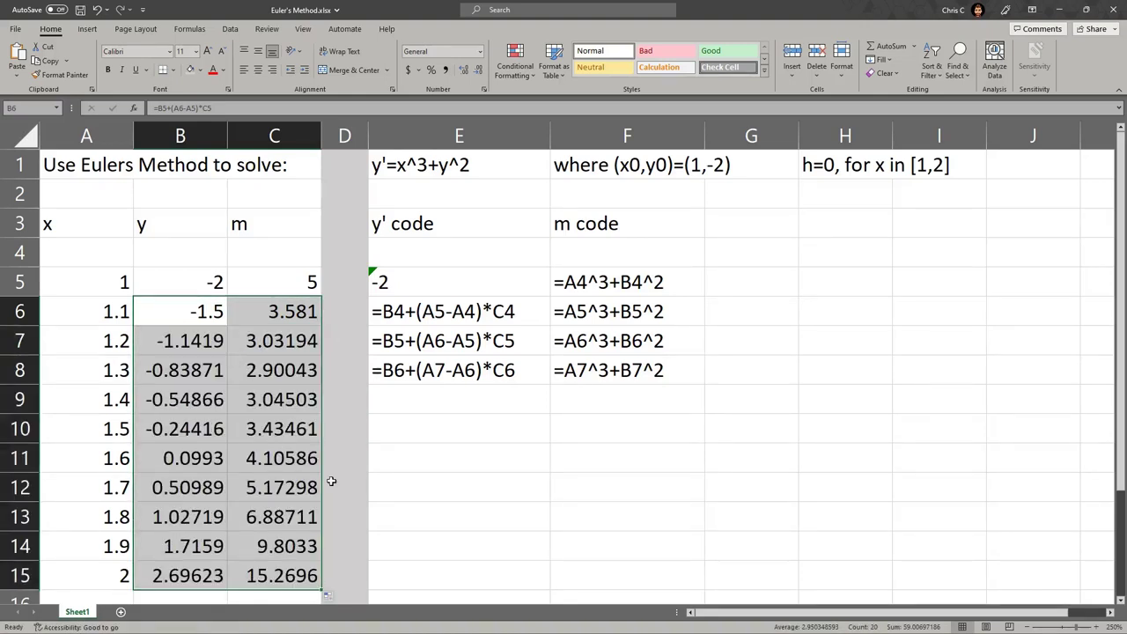
Examine the filled formula in B7, focusing on the x difference A7-A6 and the slope reference C6
left_click(179, 341)
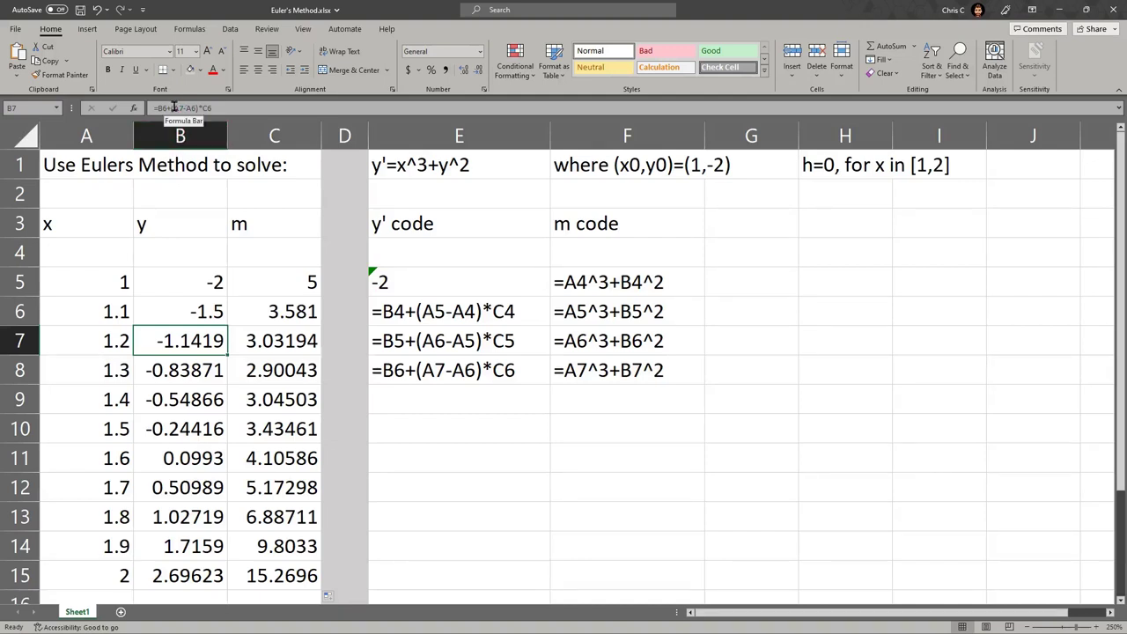
left_click_drag(171, 108, 196, 108)
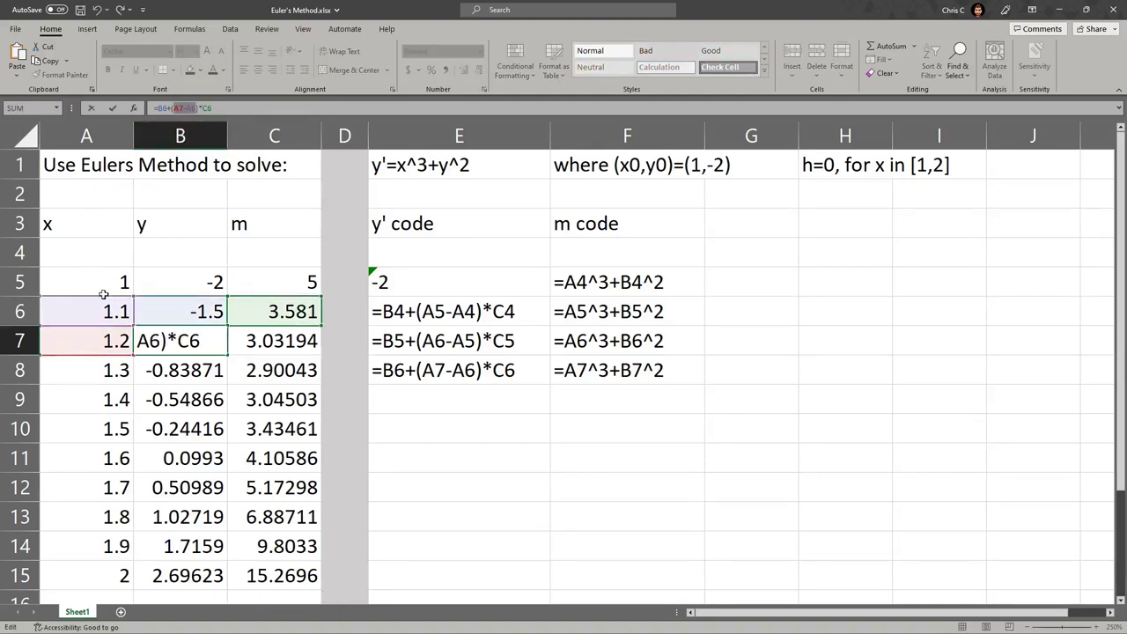
left_click(214, 107)
left_click_drag(222, 107, 204, 107)
key("Escape")
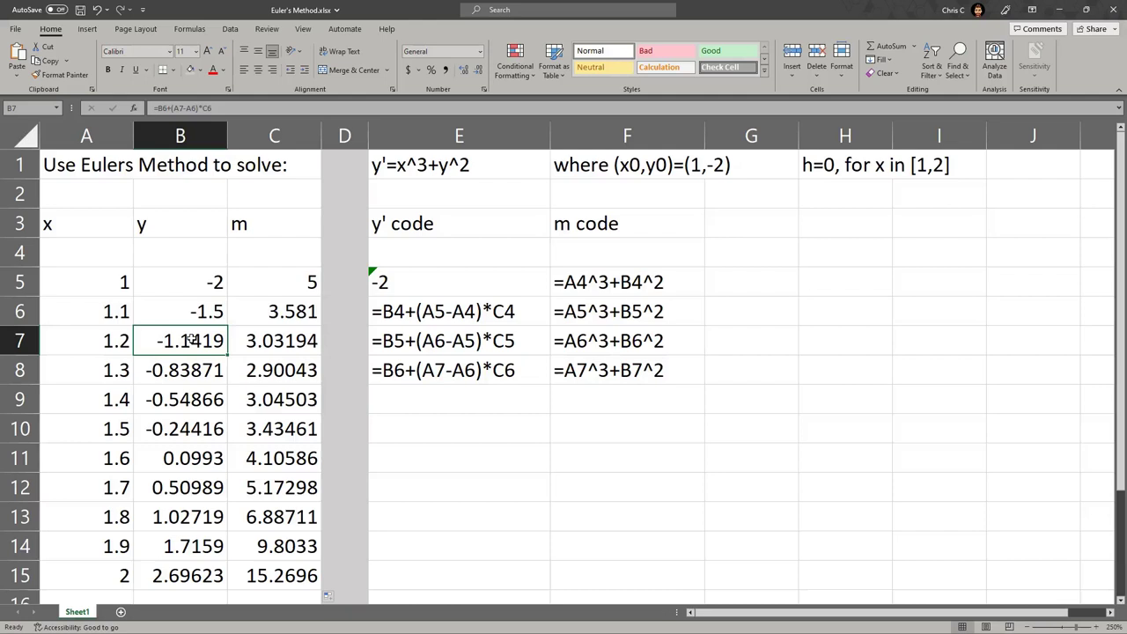
Review the x and y pairs in rows 7 to 10 and the code notes in E6:F8
left_click(95, 345)
left_click_drag(95, 344, 168, 370)
left_click_drag(113, 401, 162, 401)
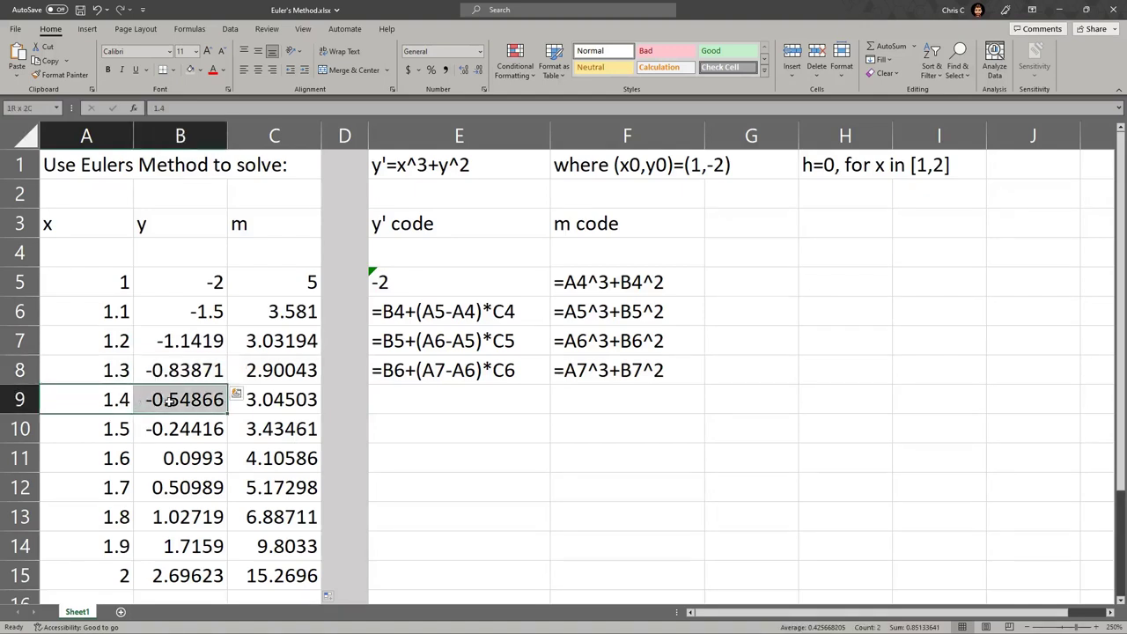
left_click_drag(107, 429, 178, 431)
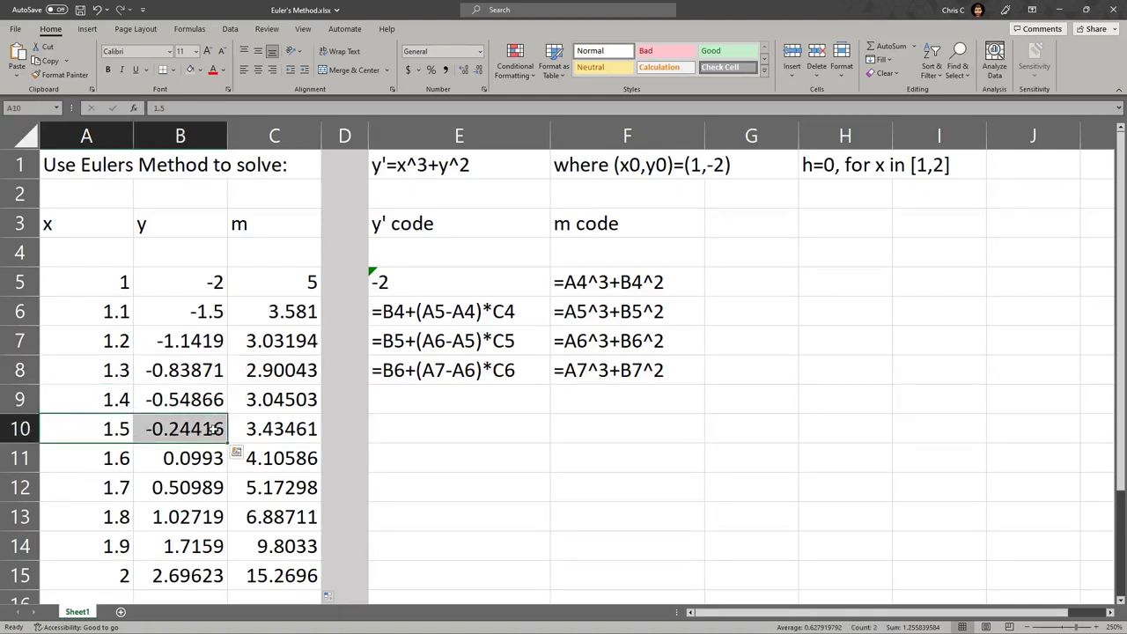
left_click_drag(475, 310, 597, 366)
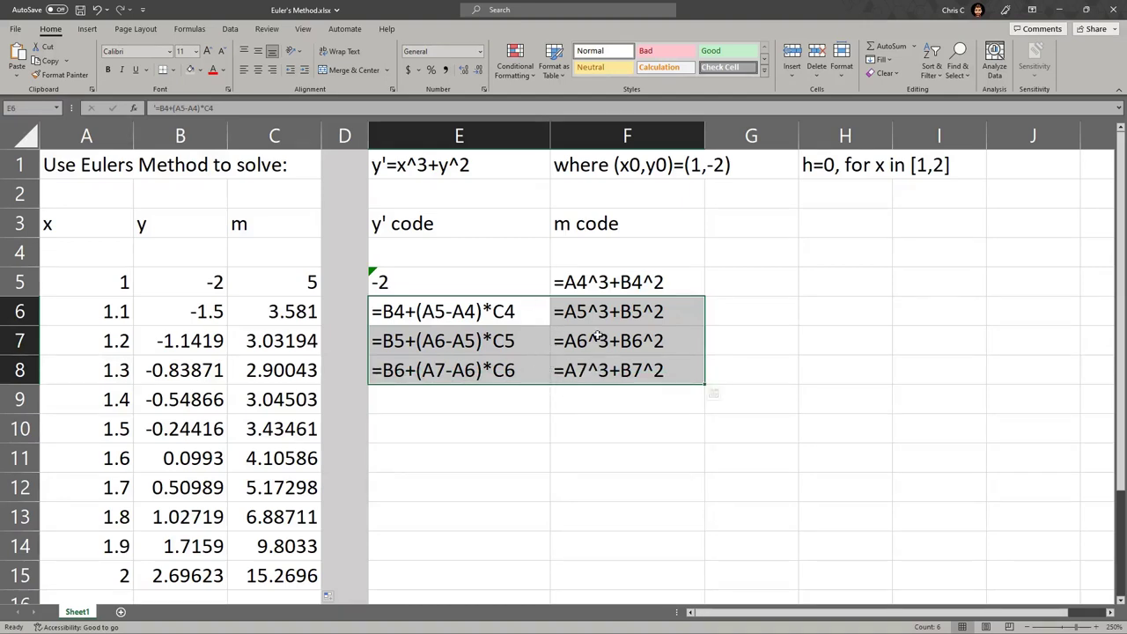
left_click(579, 313)
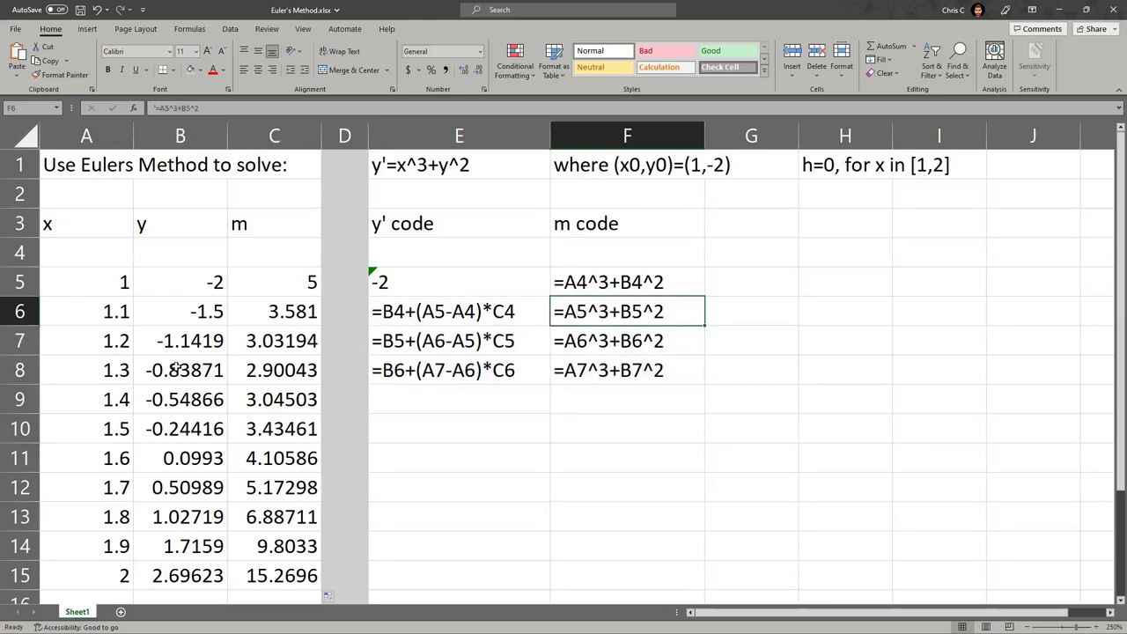
Extend the x, y and m columns by filling A15:C15 down through row 32, and look over the added rows
scroll(176, 374, "down", 1)
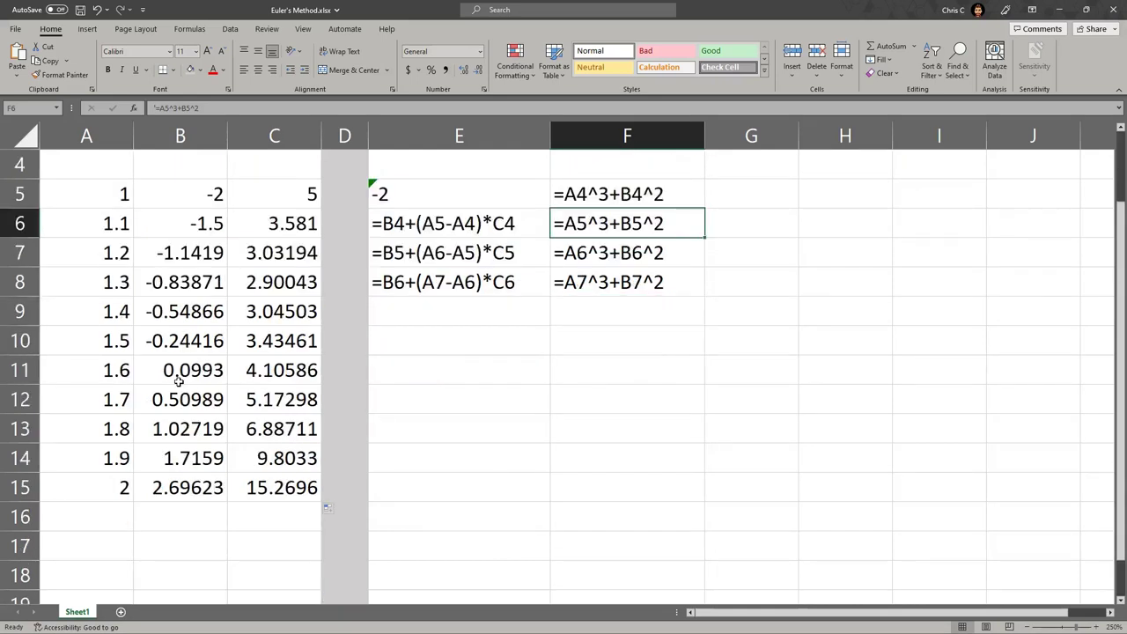
scroll(215, 391, "down", 2)
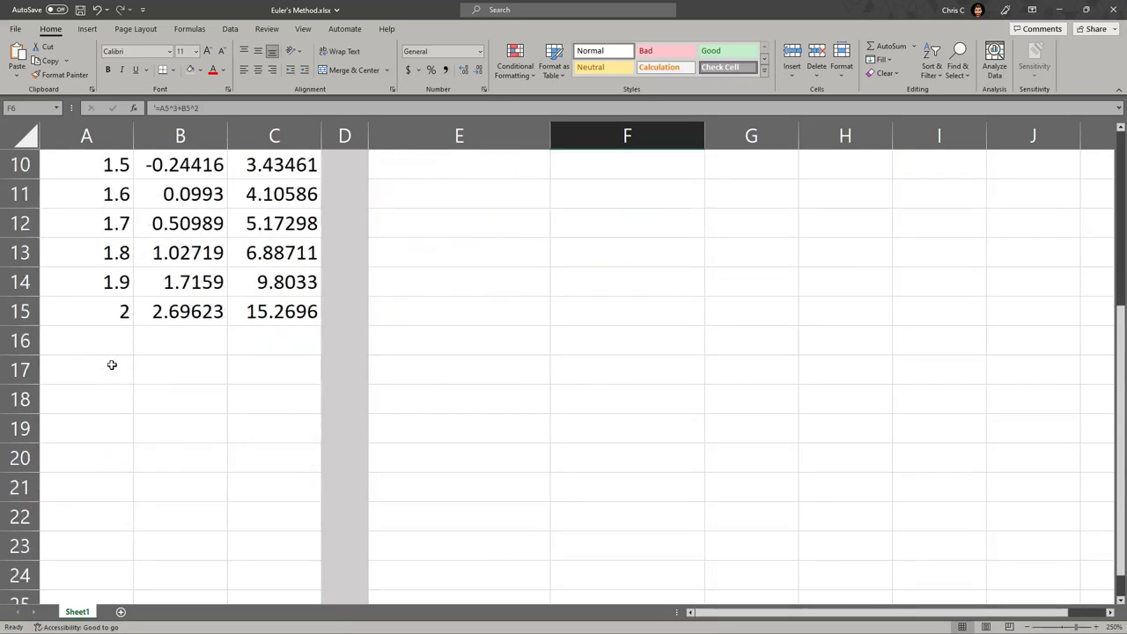
left_click(97, 324)
left_click_drag(97, 324, 303, 317)
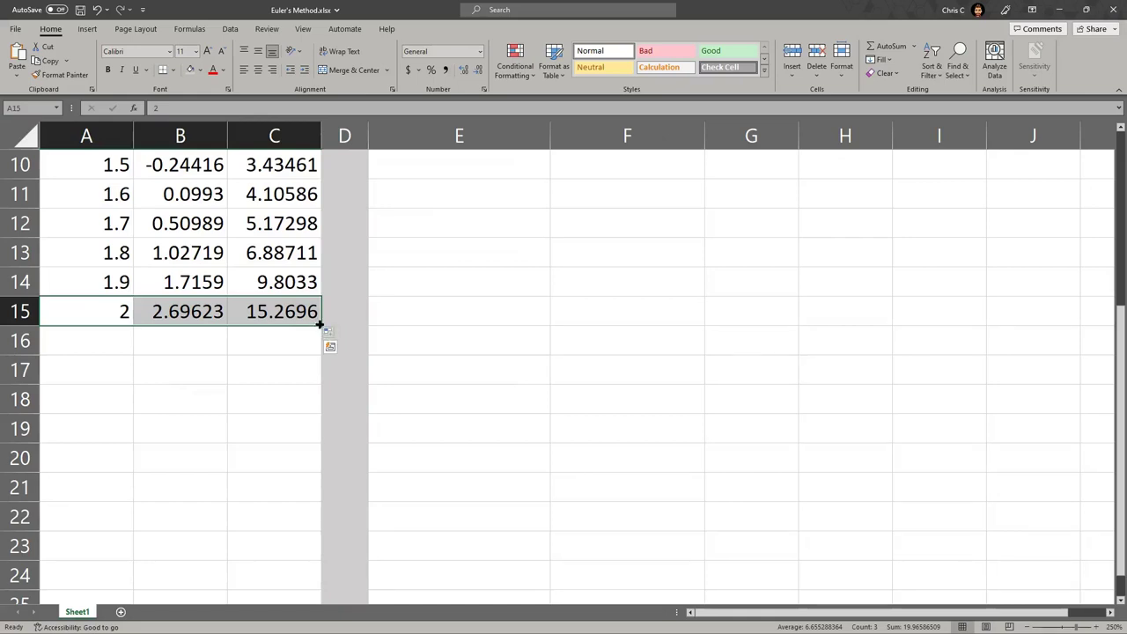
left_click_drag(320, 324, 319, 497)
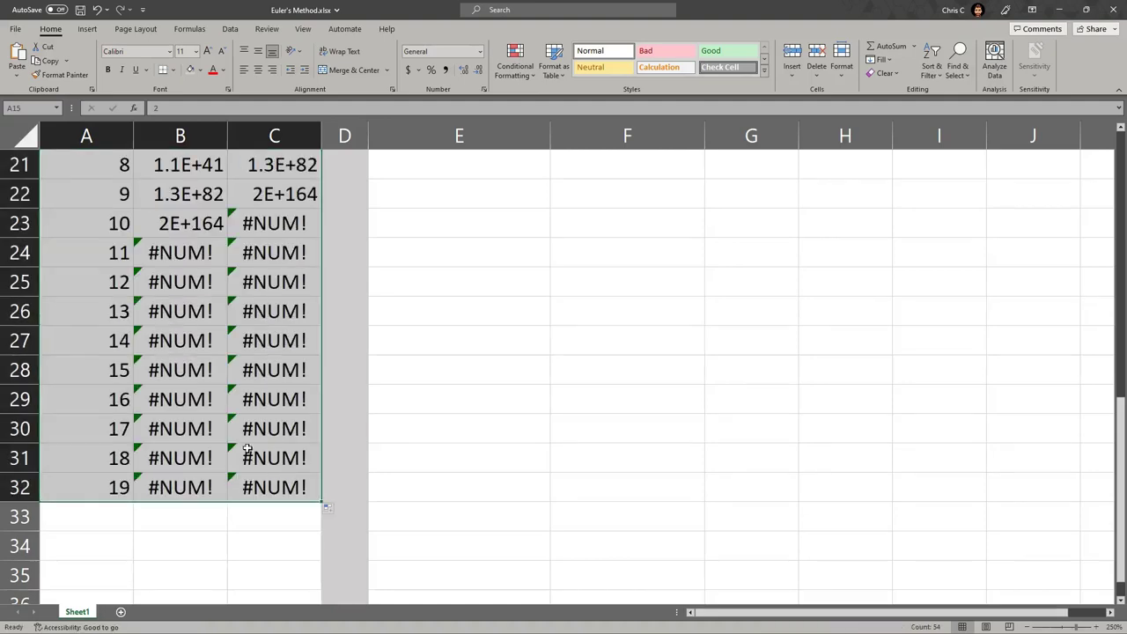
scroll(248, 451, "up", 2)
scroll(245, 448, "up", 1)
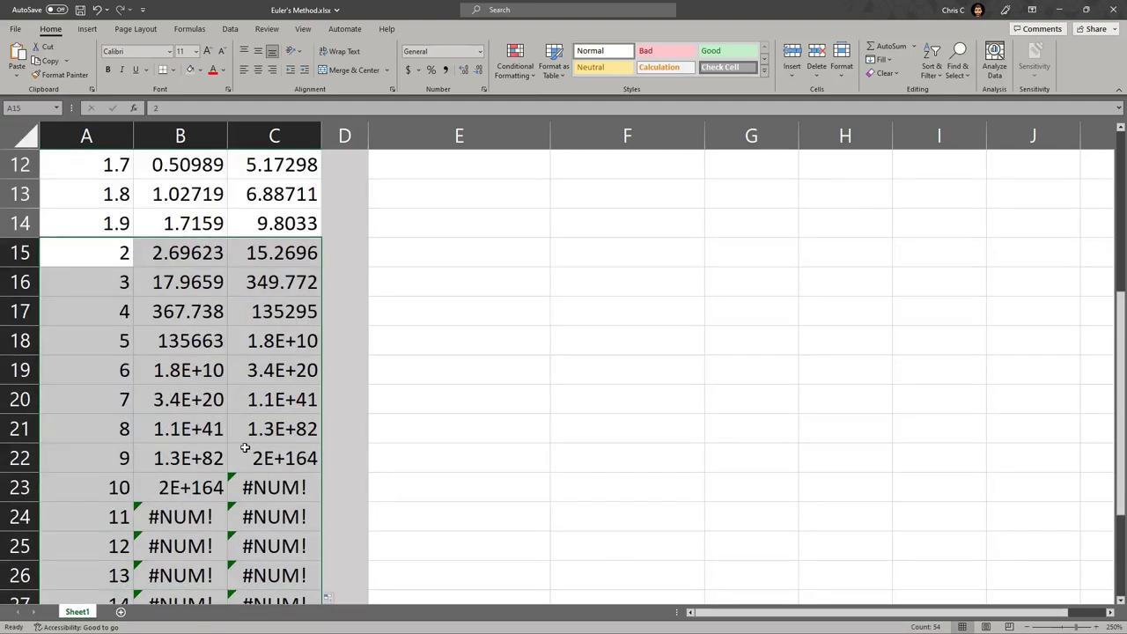
scroll(245, 448, "up", 3)
scroll(239, 444, "down", 4)
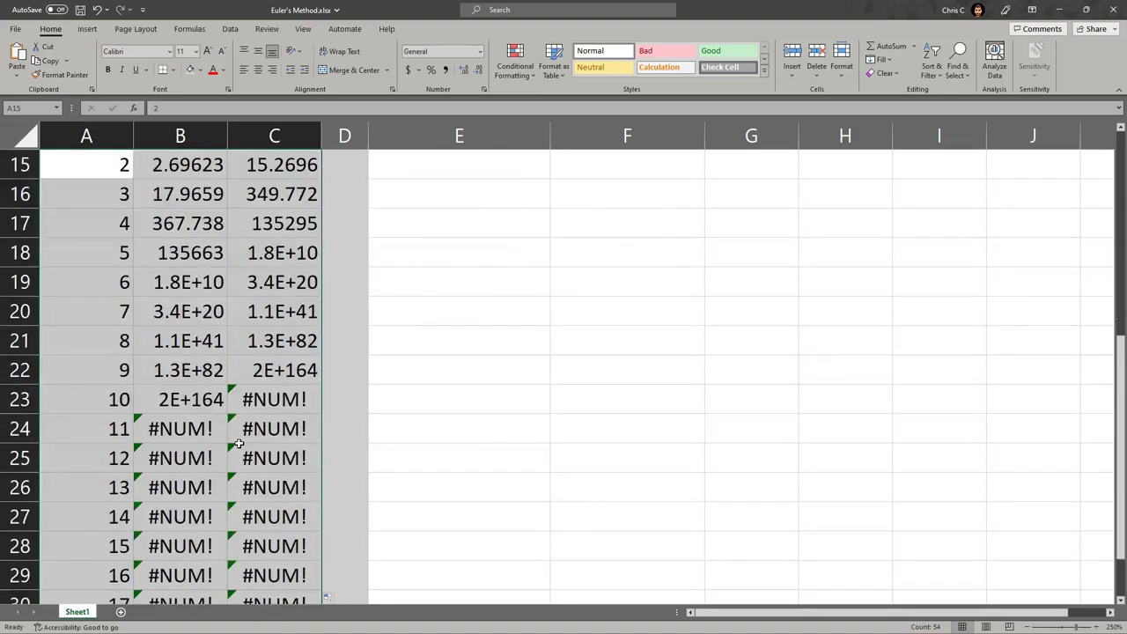
Undo the extension of the x, y and m columns below row 15
scroll(238, 444, "up", 3)
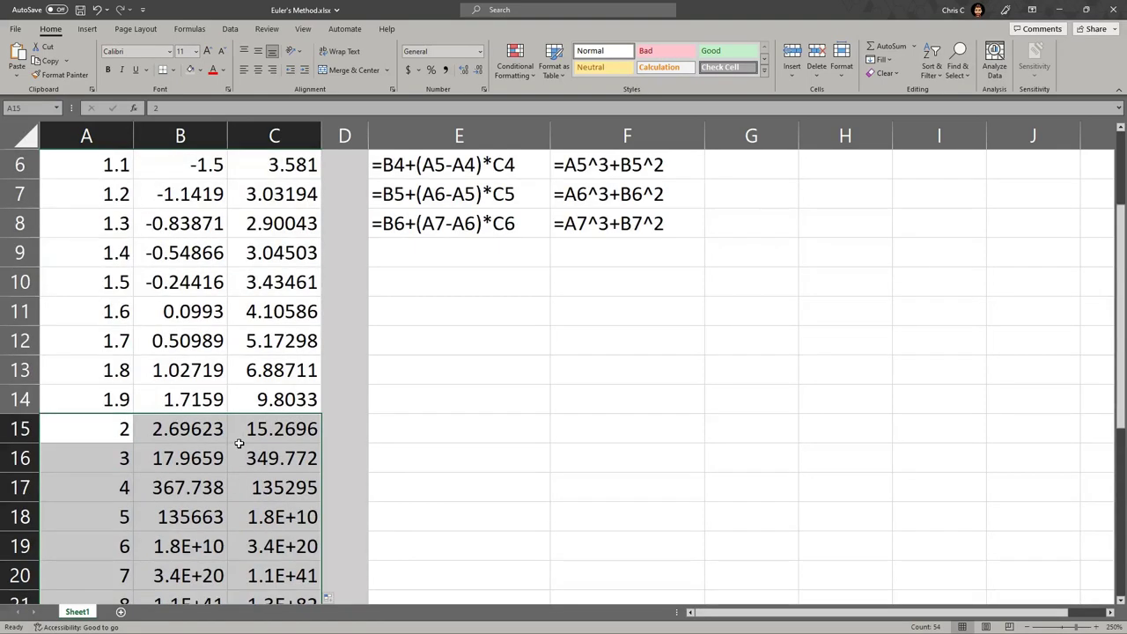
key("ctrl+z")
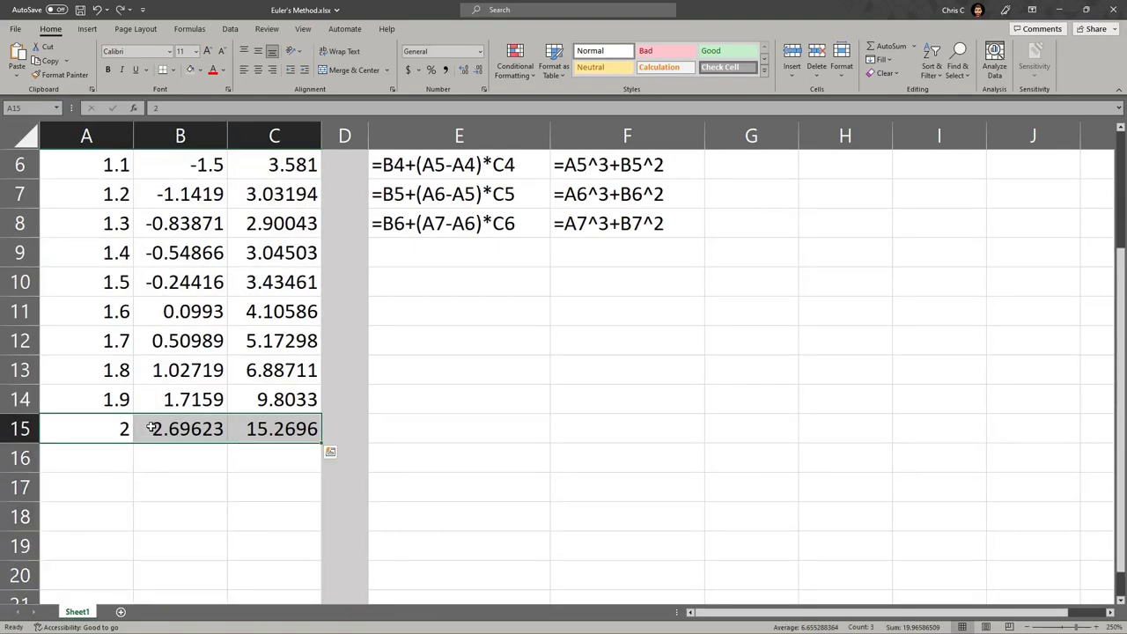
Extend the table to x = 3 in steps of 0.1 by filling A14:C15 down through row 25, and inspect the formula in C25
left_click_drag(108, 403, 269, 429)
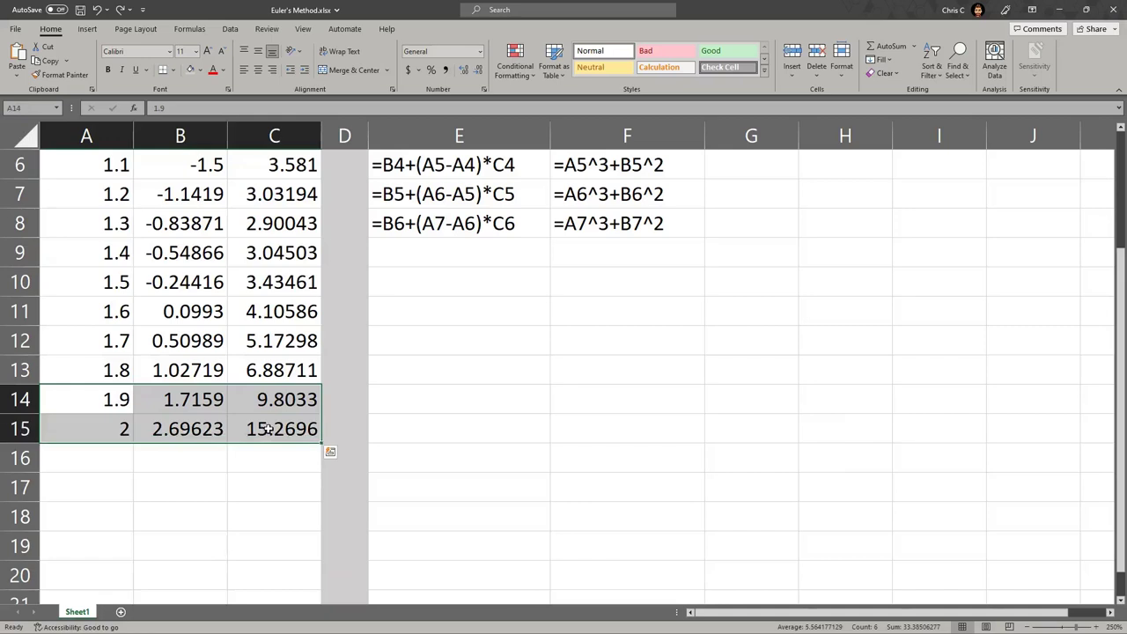
scroll(269, 428, "down", 1)
scroll(268, 429, "down", 1)
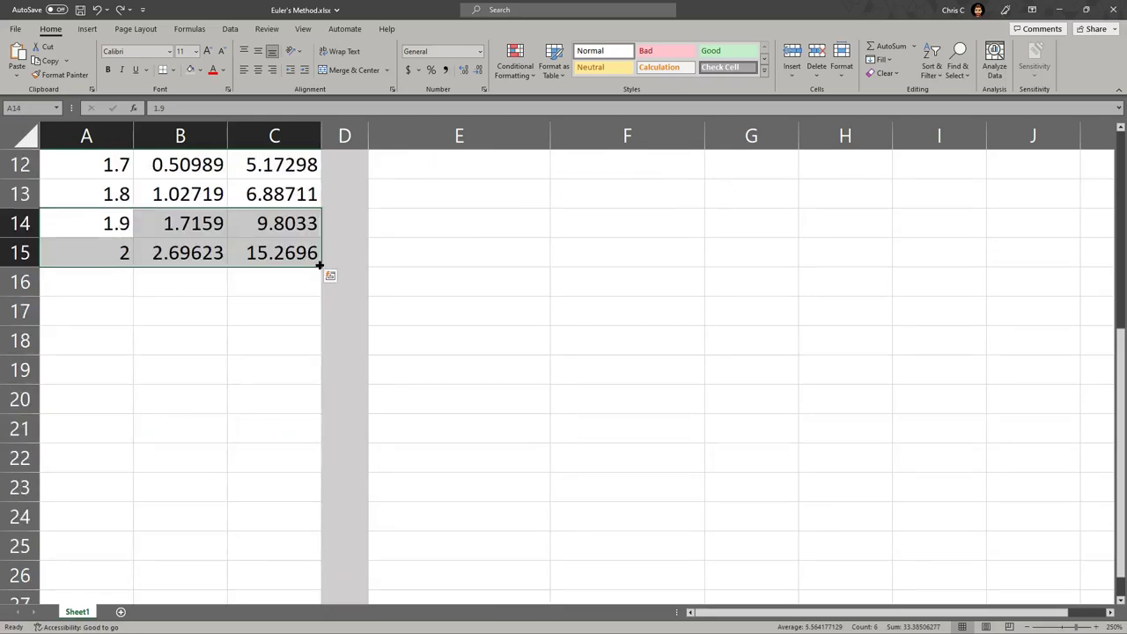
left_click_drag(320, 264, 308, 521)
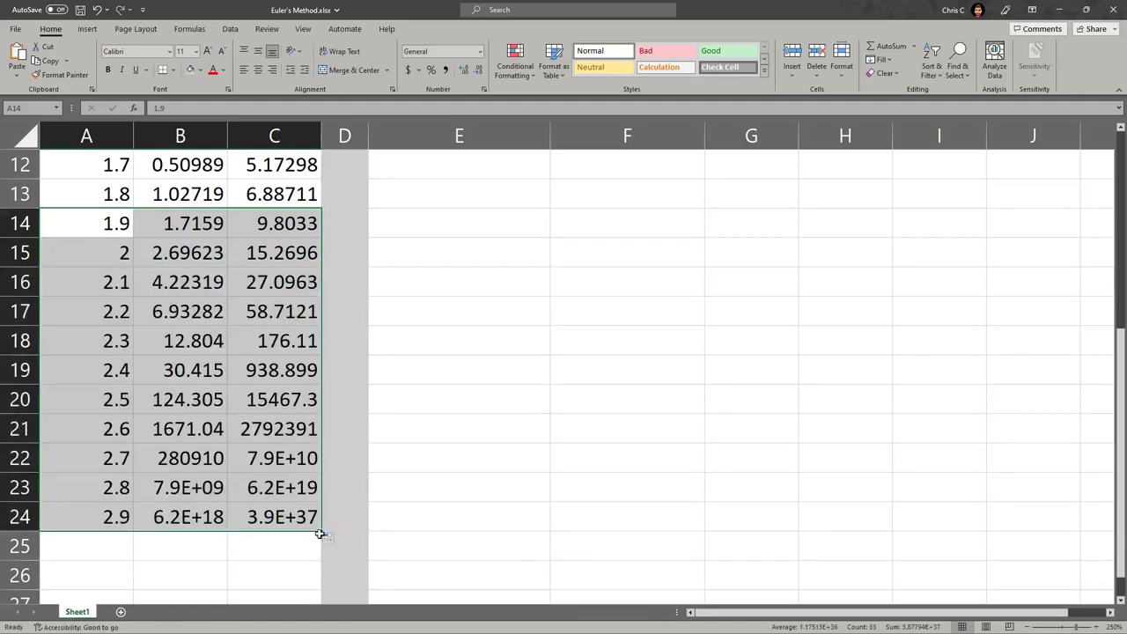
left_click_drag(319, 532, 317, 553)
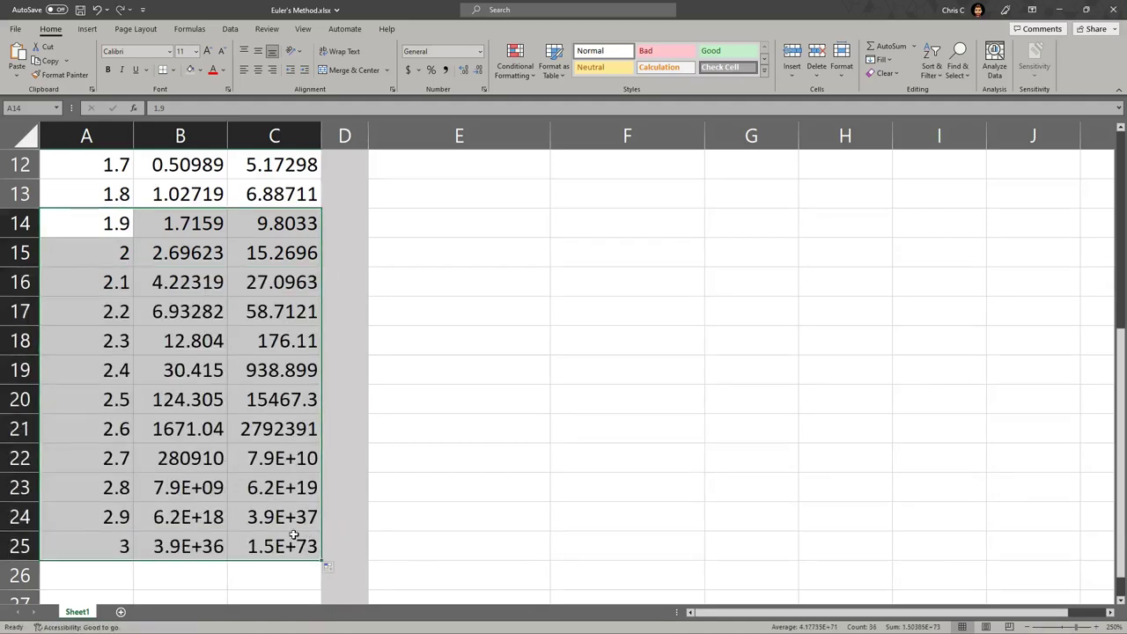
left_click(304, 554)
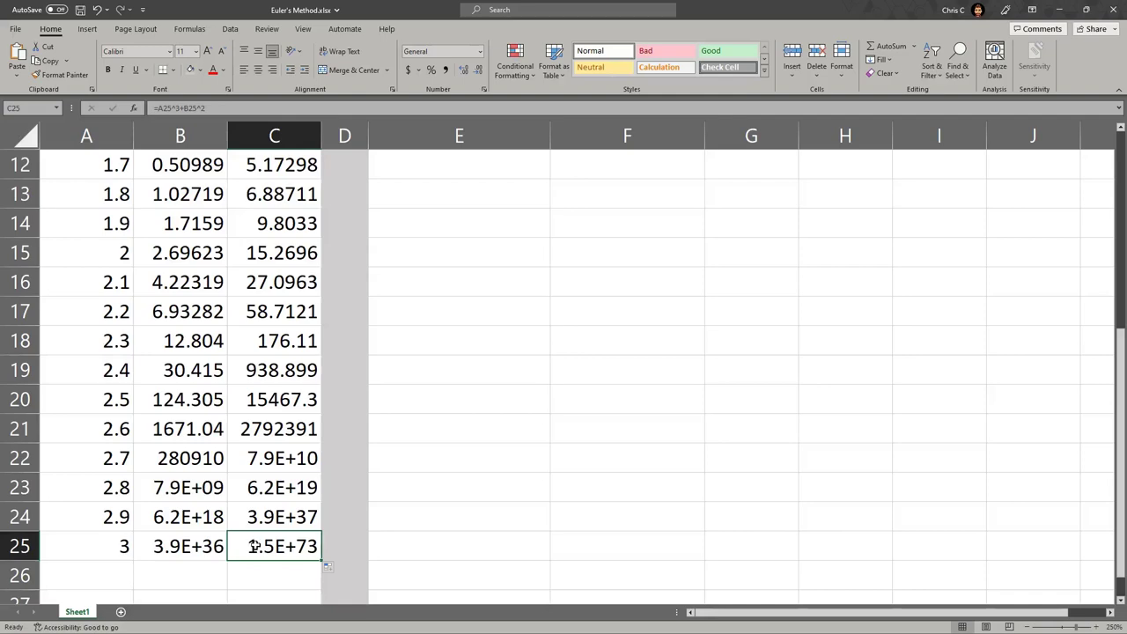
Undo both fills below row 15 so the table ends at x = 2, and select the empty cell E13
key("ctrl+z")
key("ctrl+z")
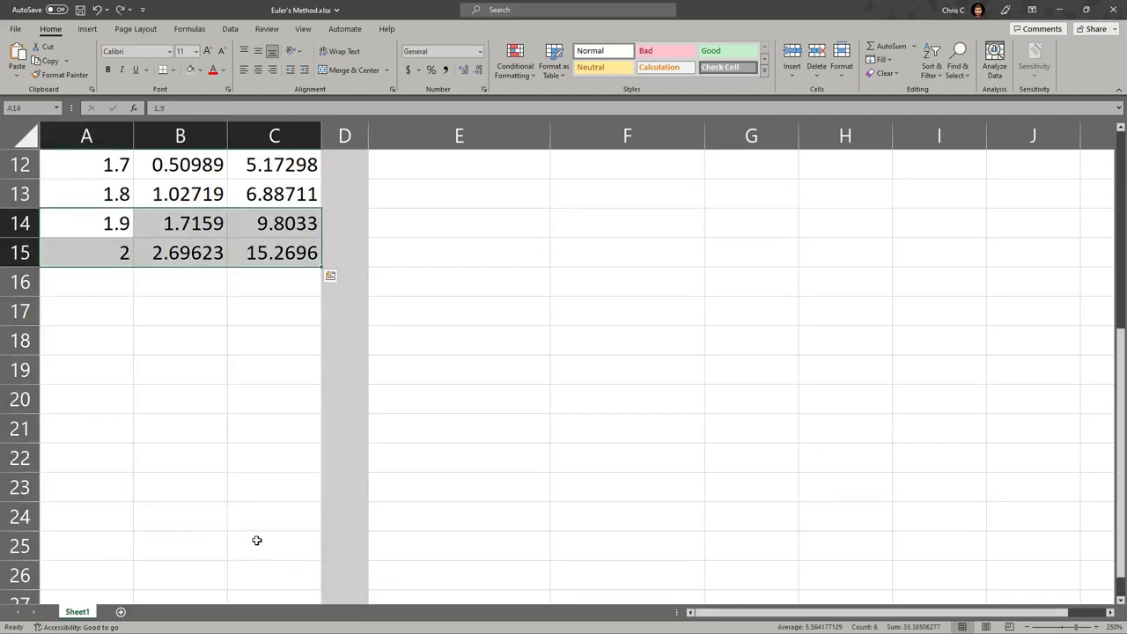
scroll(257, 528, "up", 1)
scroll(258, 528, "up", 2)
left_click(379, 465)
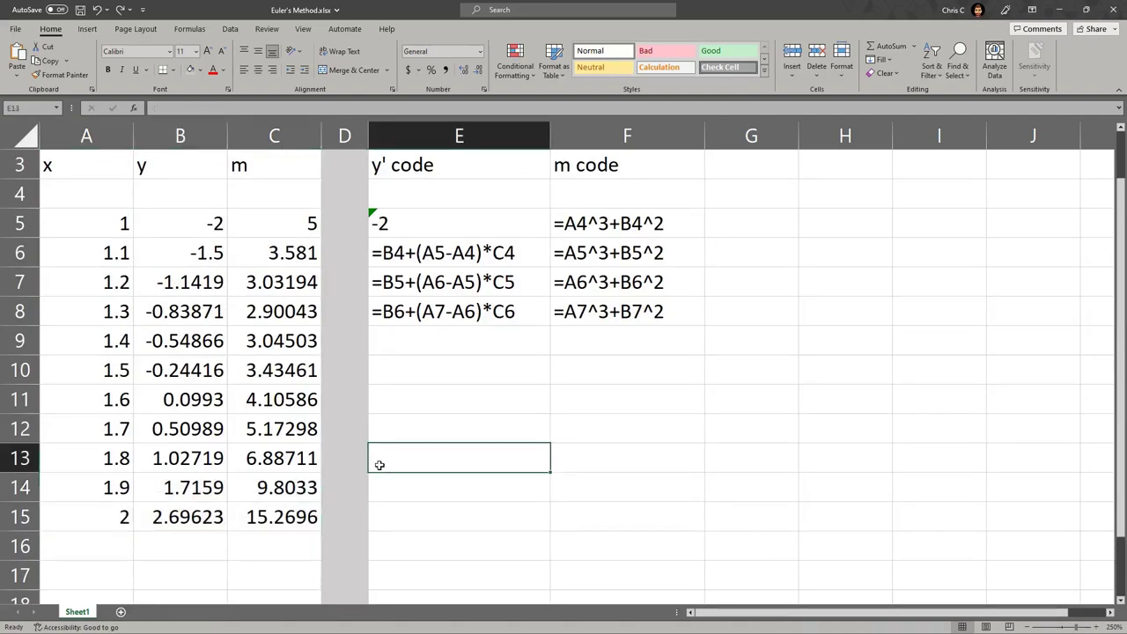